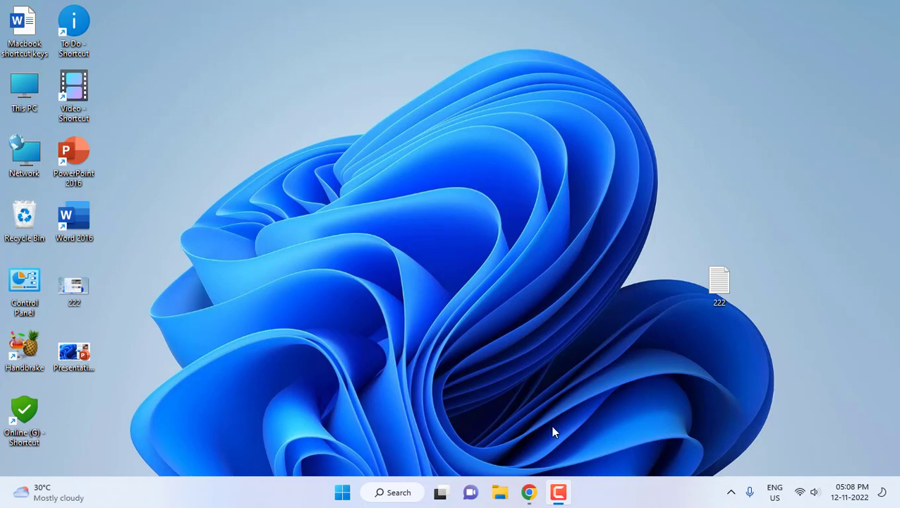
Search Google for fifa.com and bring up the link menu on the FIFA+ result.
mouse_move(526, 495)
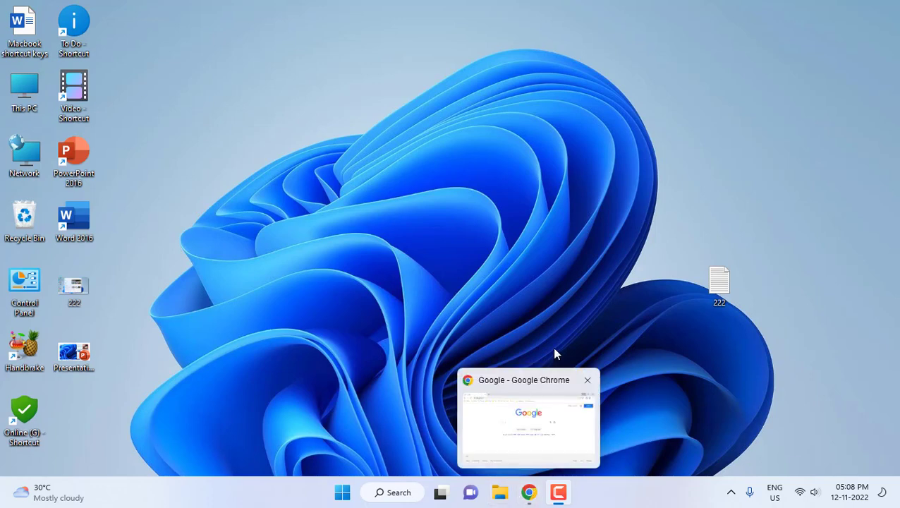
left_click(529, 494)
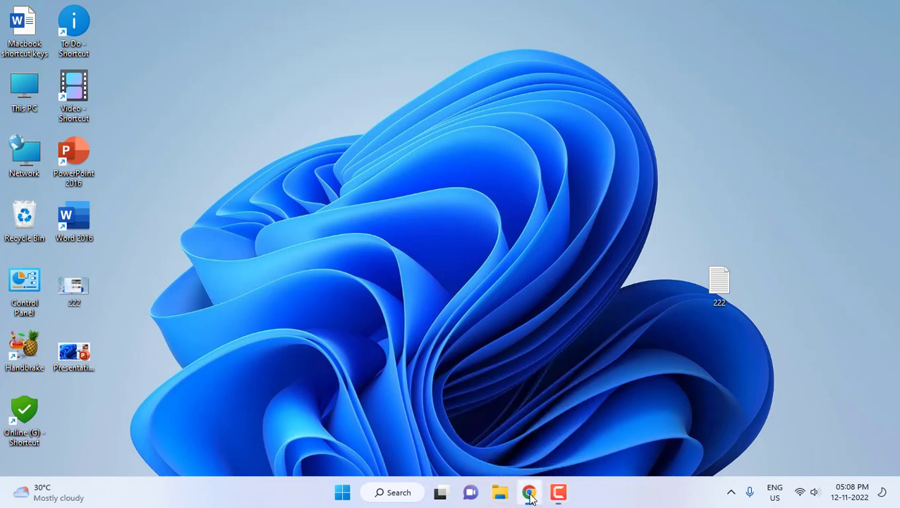
type("fifaco")
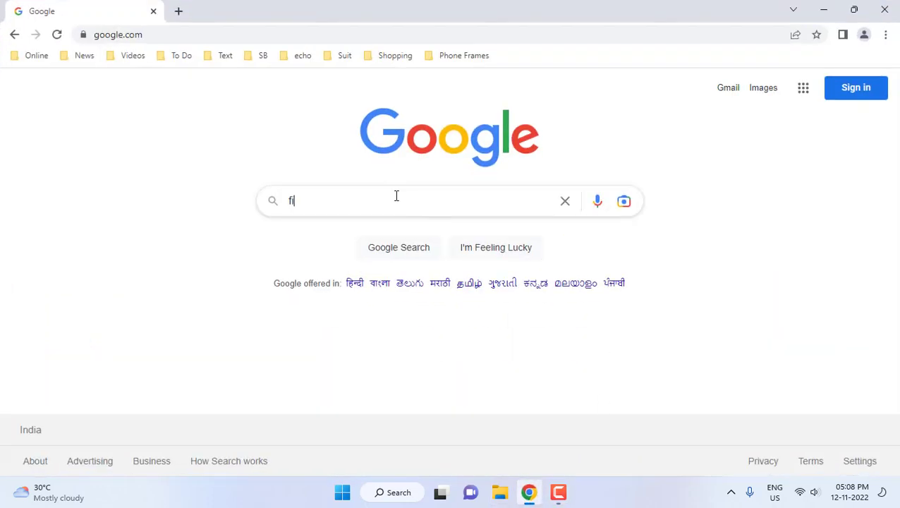
key("BackSpace")
key("BackSpace")
type("c")
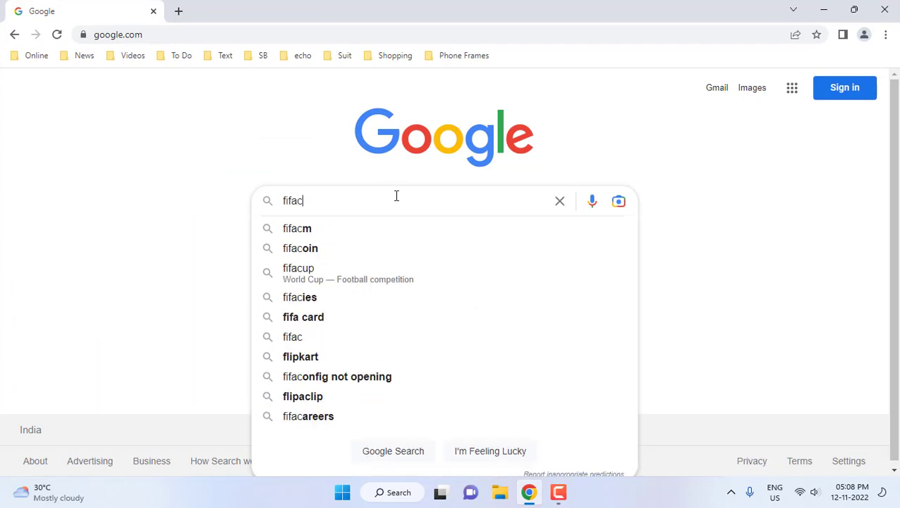
key("BackSpace")
type(".com")
key("Return")
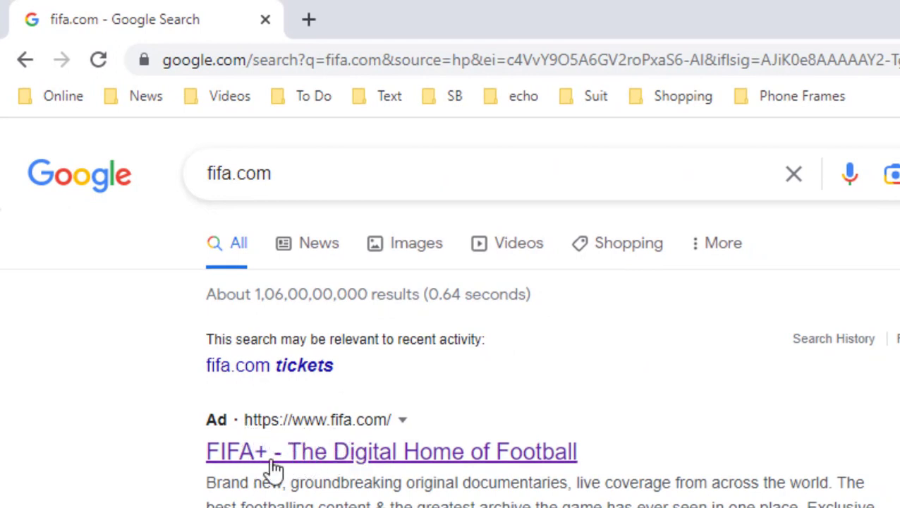
right_click(366, 464)
Open the FIFA+ result in a new tab and switch to it.
left_click(379, 479)
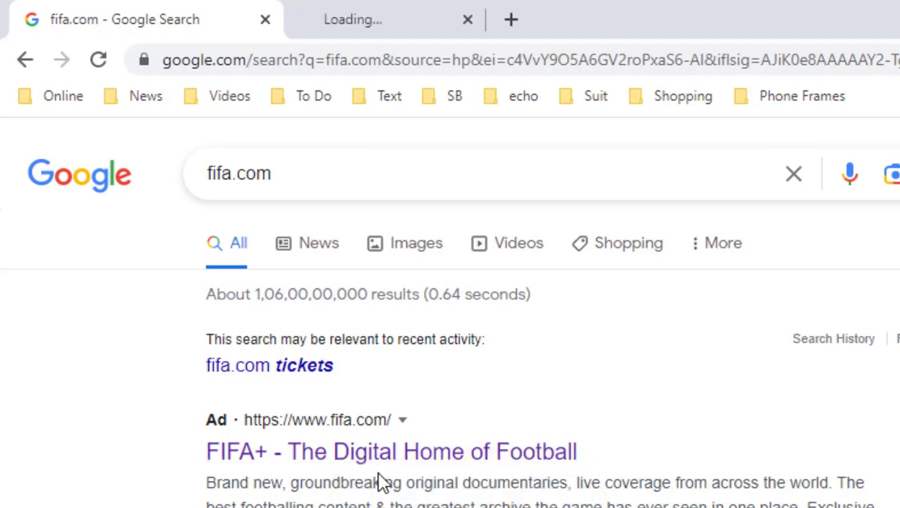
left_click(401, 23)
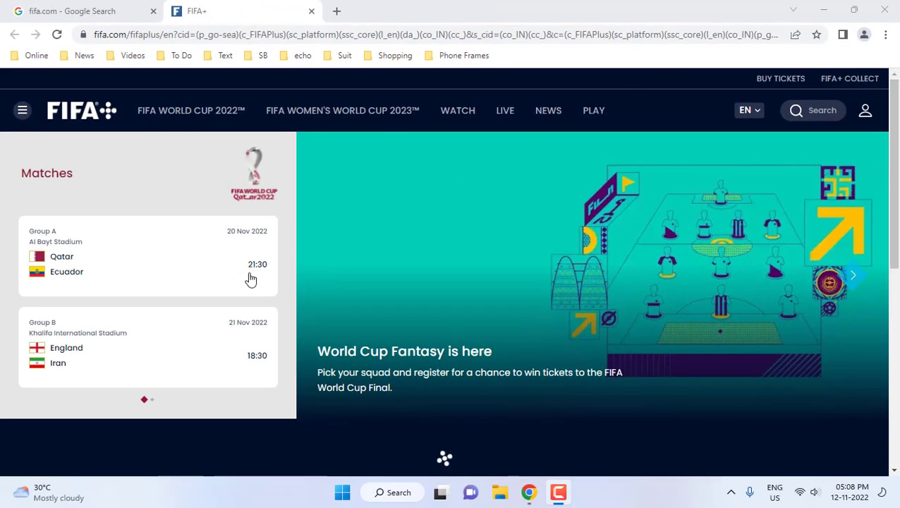
scroll(348, 305, "down", 10)
scroll(348, 307, "up", 10)
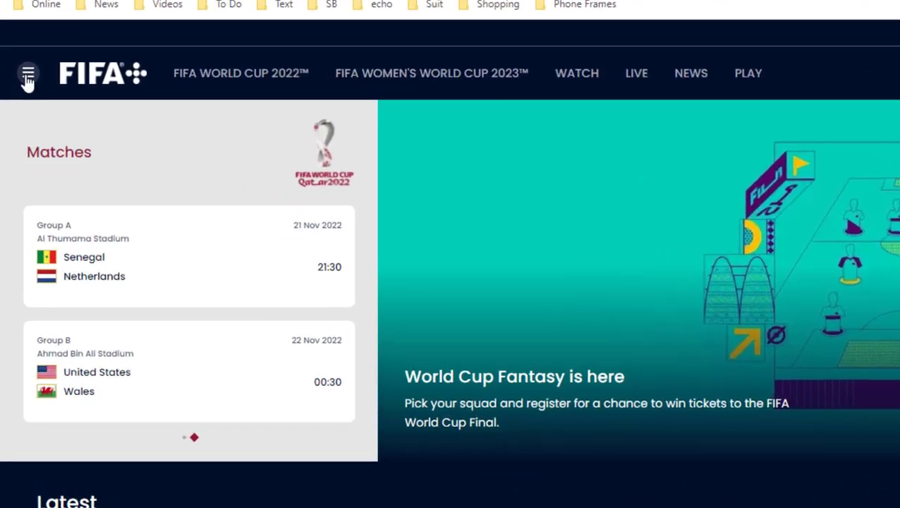
Go from the menu's Buy Tickets to Qatar 2022 tickets and choose the International Fans application.
left_click(22, 110)
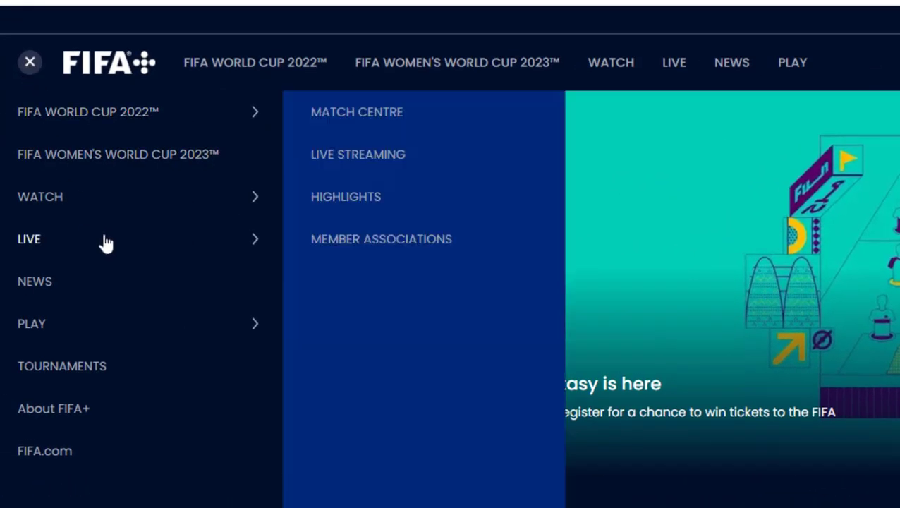
scroll(58, 297, "down", 2)
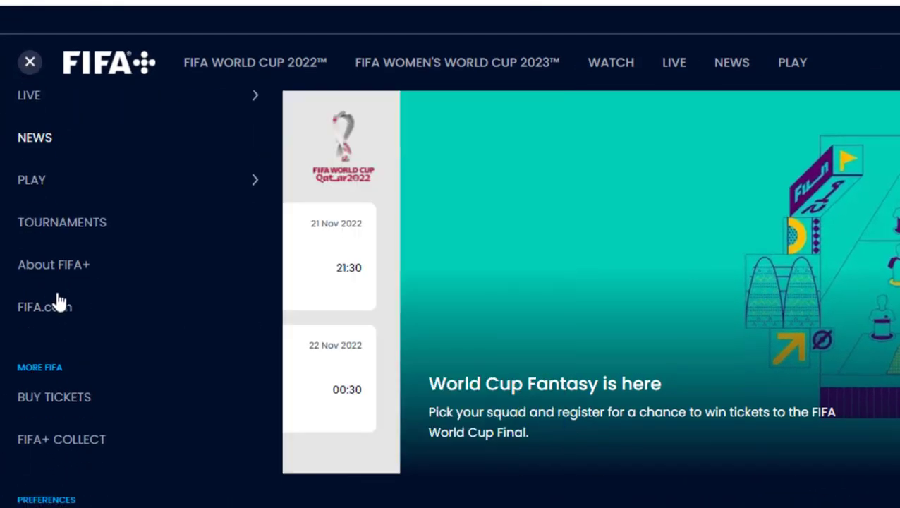
left_click(53, 399)
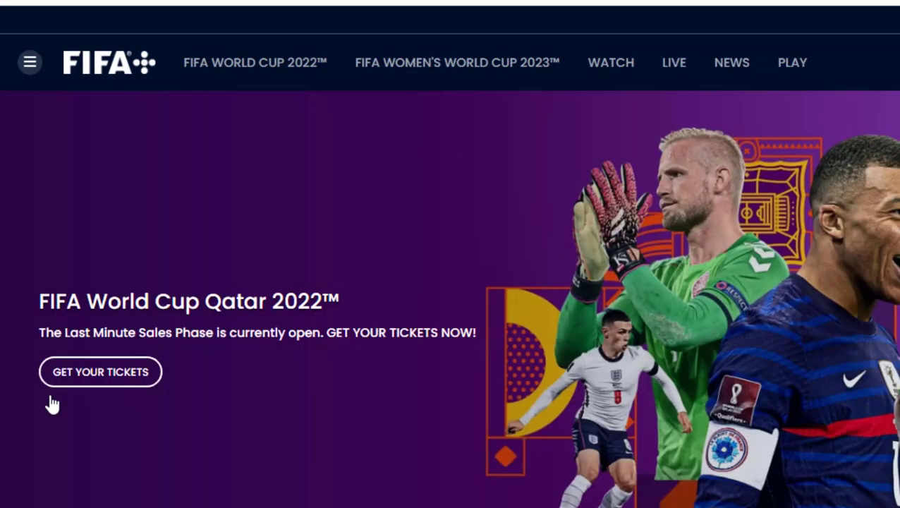
scroll(275, 228, "down", 3)
scroll(275, 228, "up", 2)
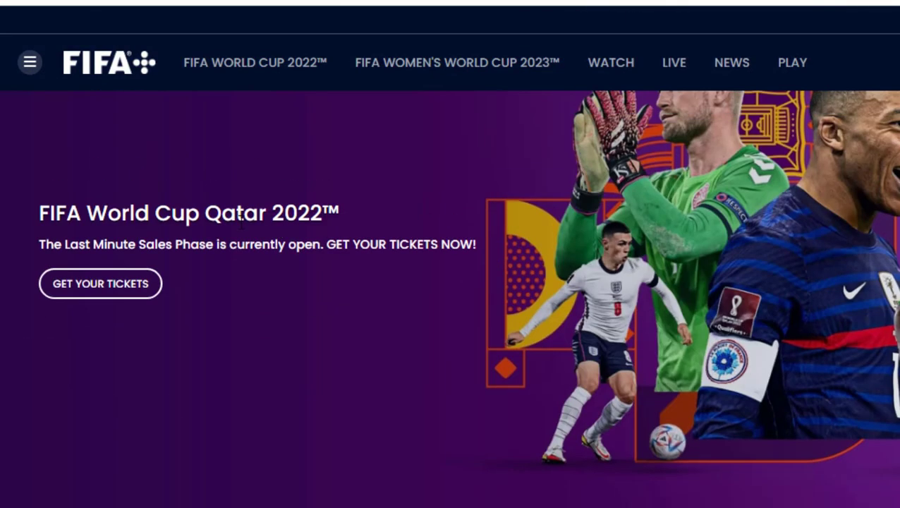
left_click(81, 289)
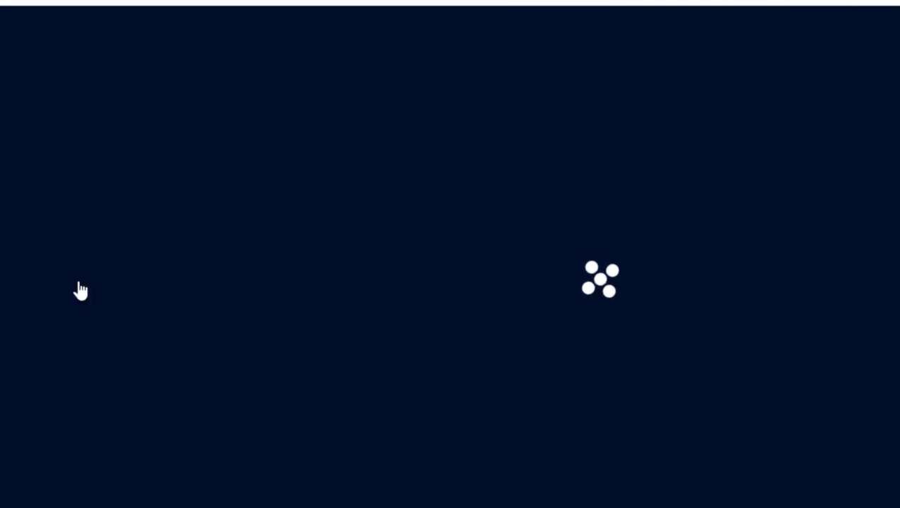
scroll(204, 213, "down", 4)
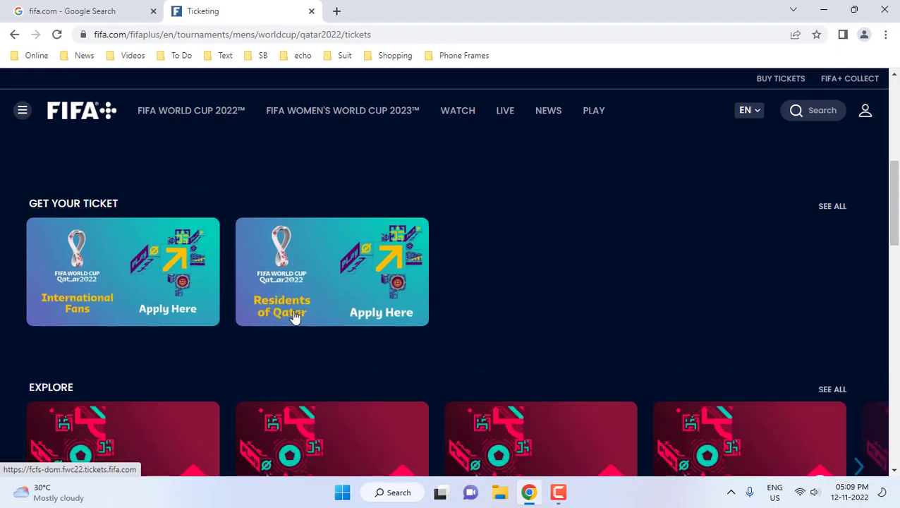
left_click(104, 301)
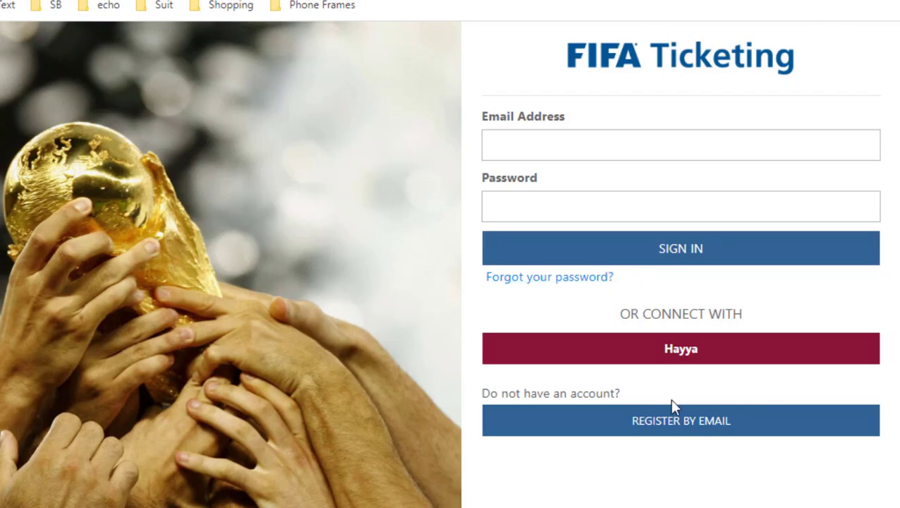
Start email registration and fill in email, password, name, country, language and birth date.
left_click(649, 429)
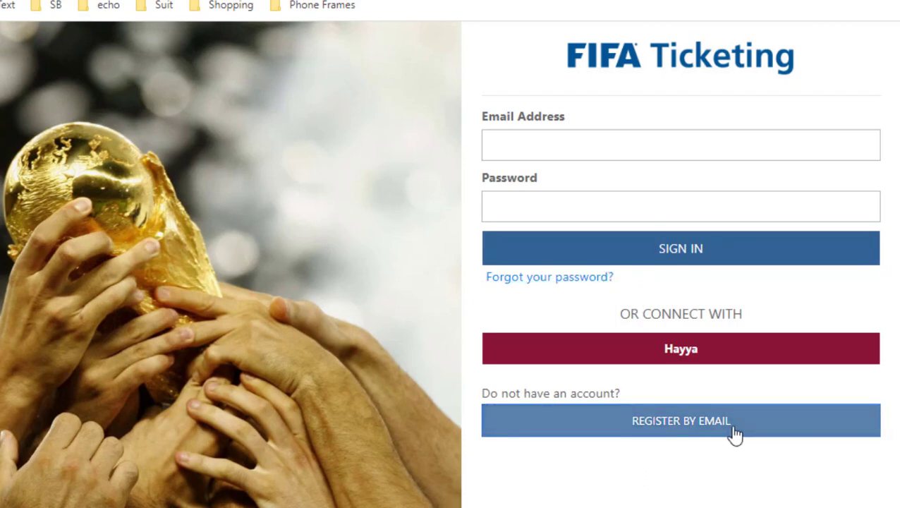
left_click(689, 434)
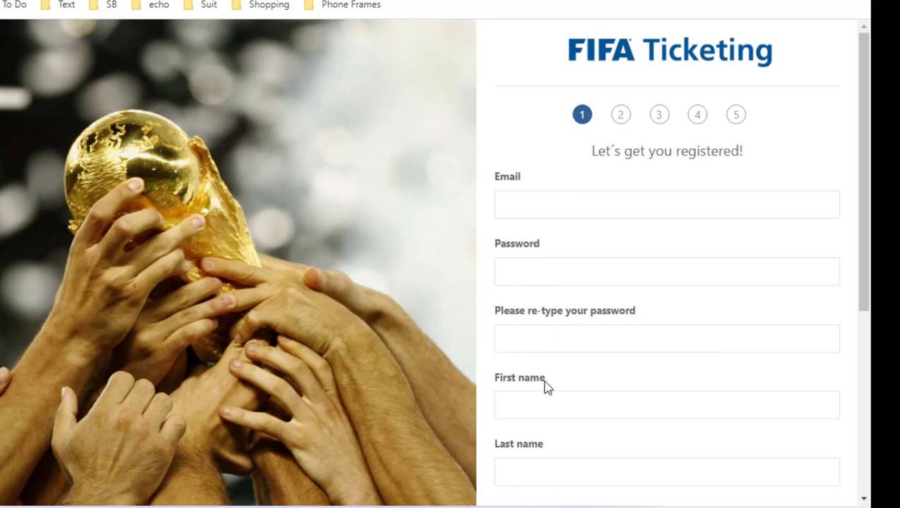
scroll(548, 390, "down", 1)
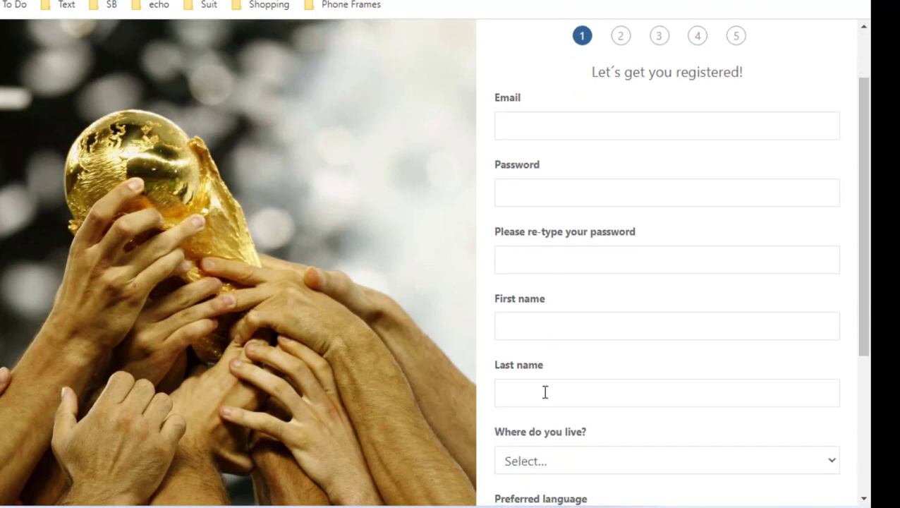
scroll(548, 388, "down", 1)
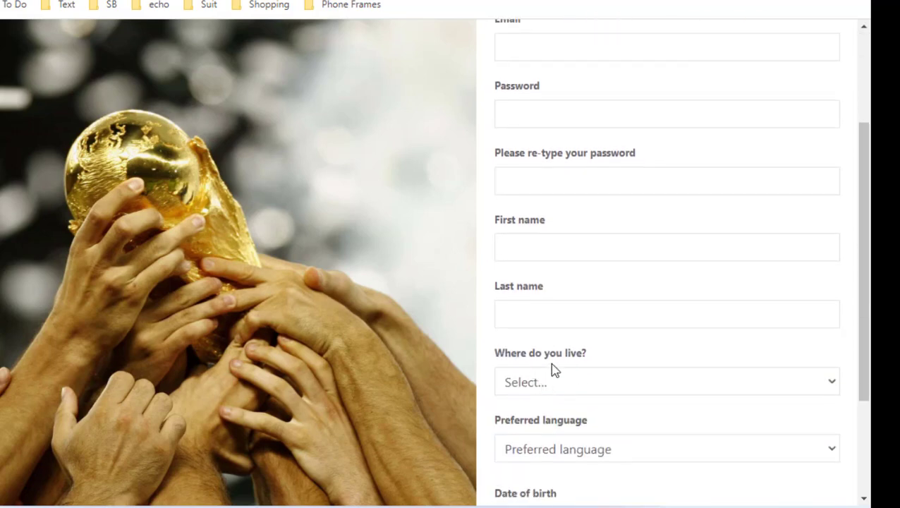
scroll(553, 369, "down", 1)
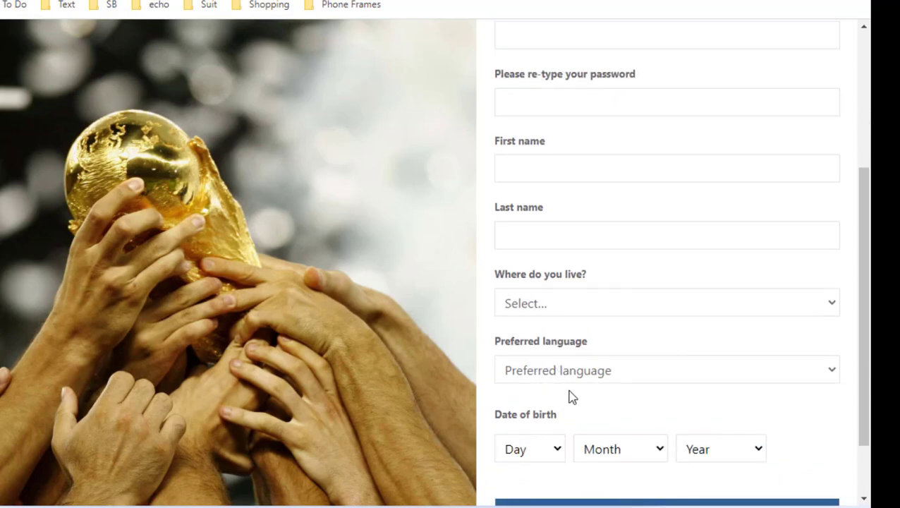
scroll(586, 400, "down", 1)
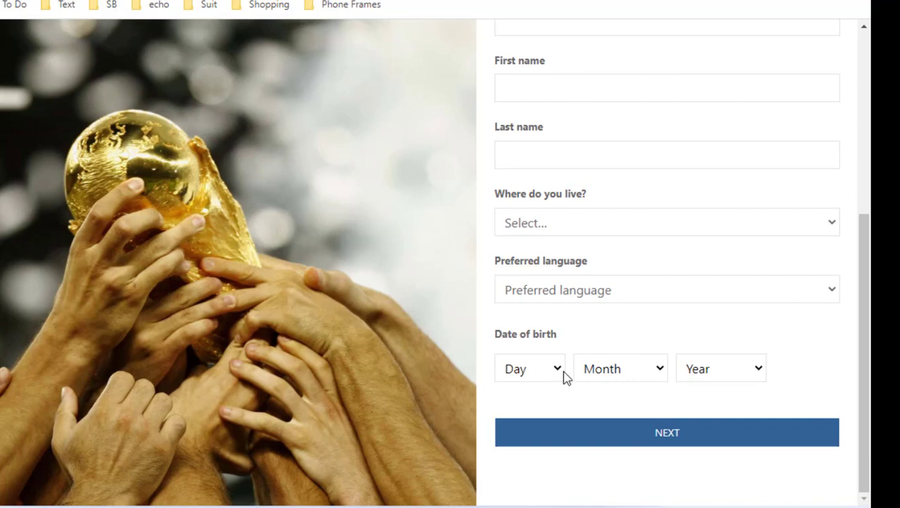
scroll(563, 378, "up", 4)
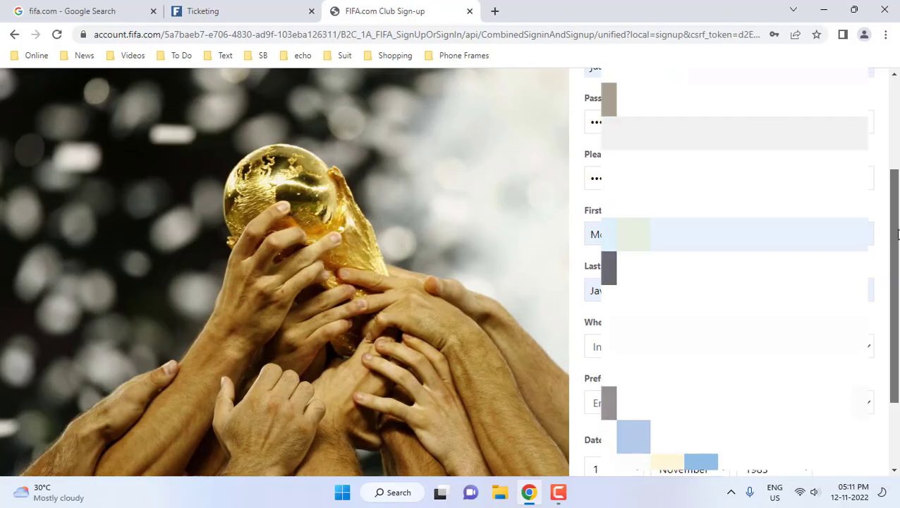
left_click_drag(898, 234, 898, 297)
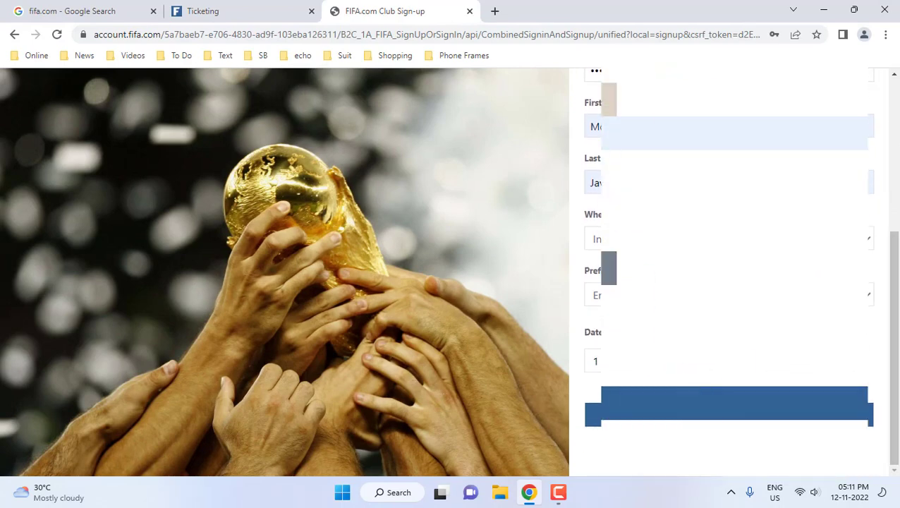
Submit step 1, leave the FIFA news consent unticked, and continue to Terms of Service.
left_click(730, 405)
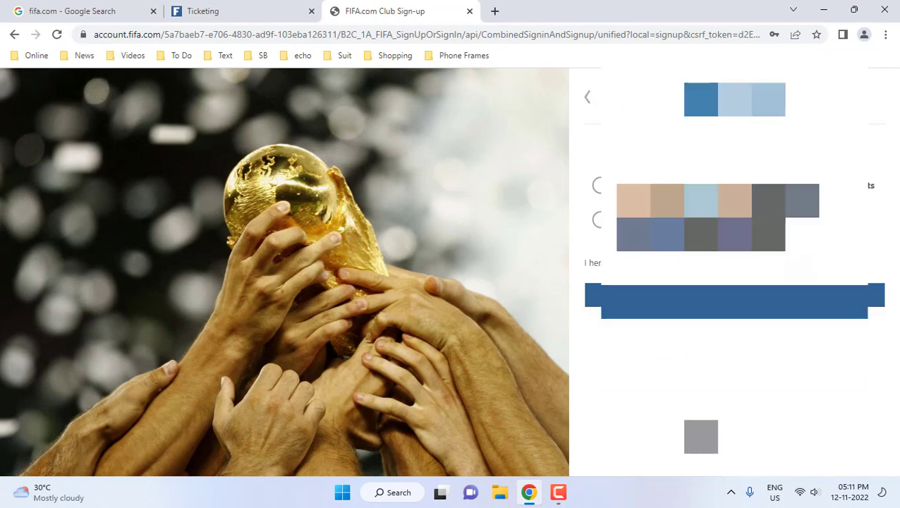
double_click(598, 188)
left_click(598, 187)
left_click(628, 195)
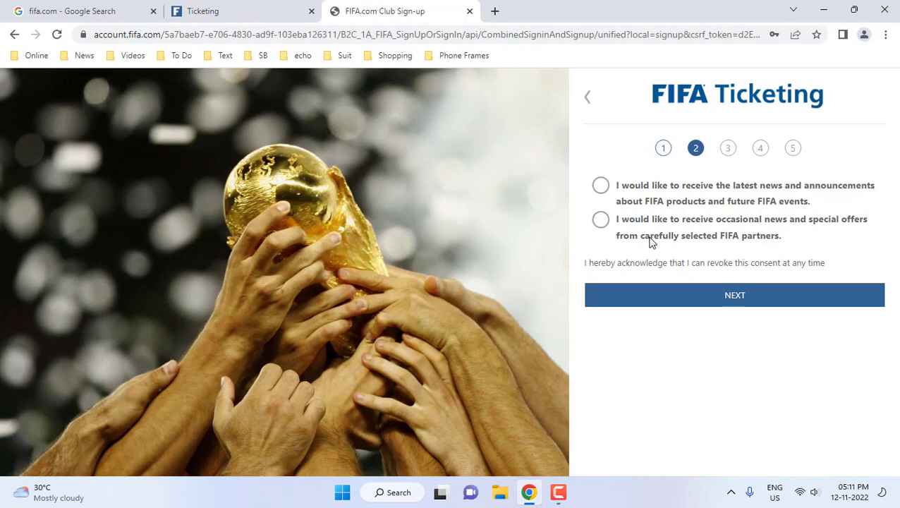
left_click(736, 302)
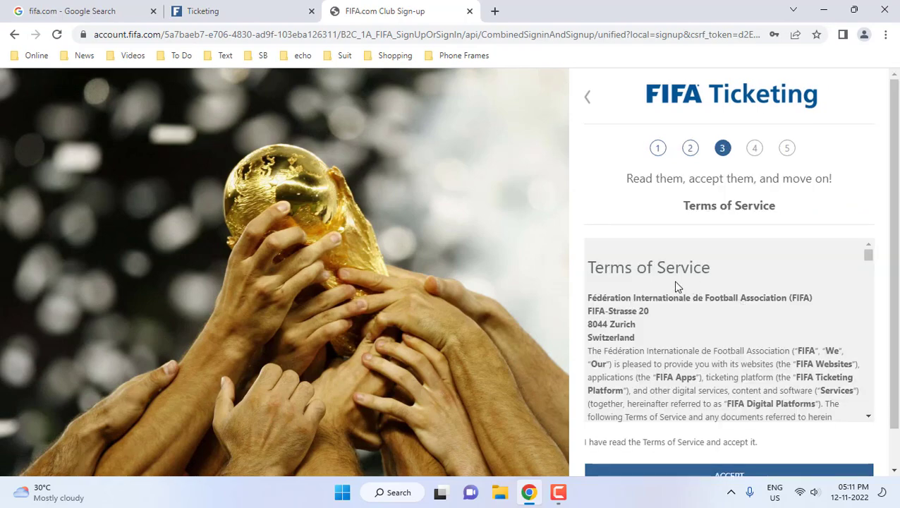
Accept the Terms of Service and the ticketing policy.
scroll(677, 289, "down", 10)
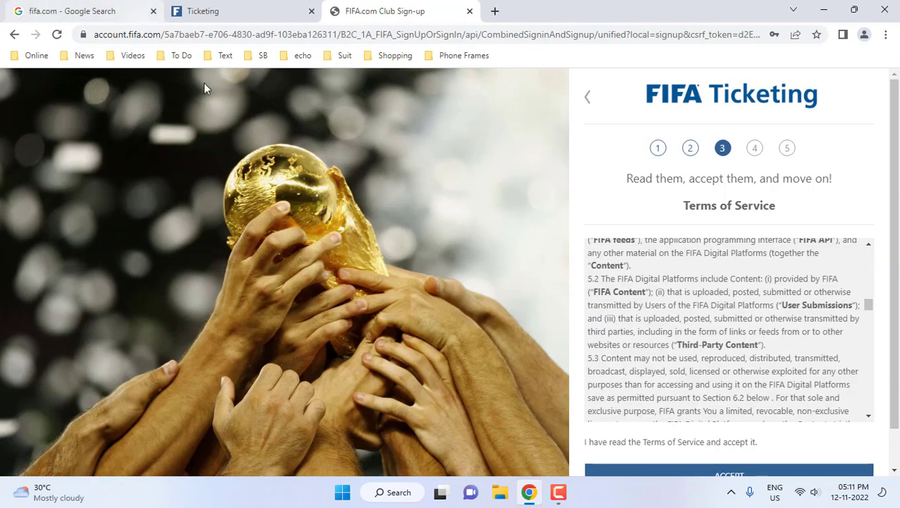
scroll(683, 318, "down", 15)
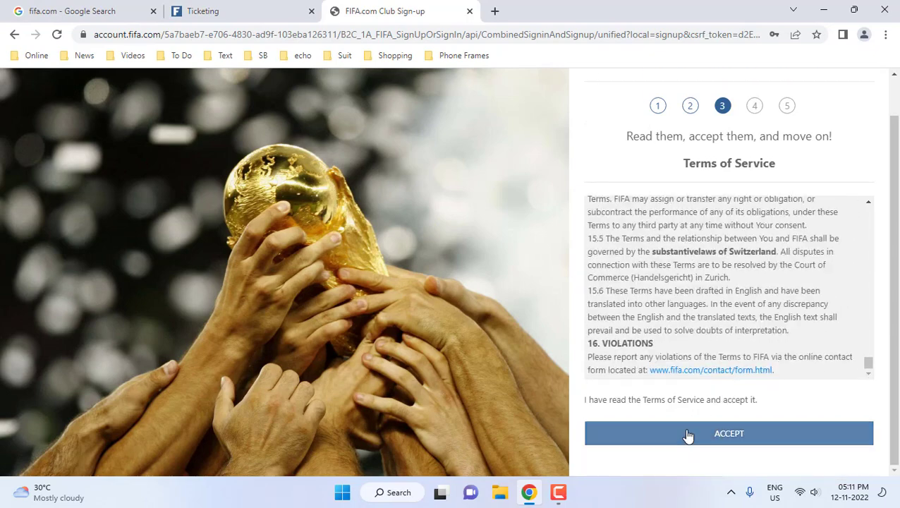
left_click(688, 435)
scroll(656, 296, "down", 5)
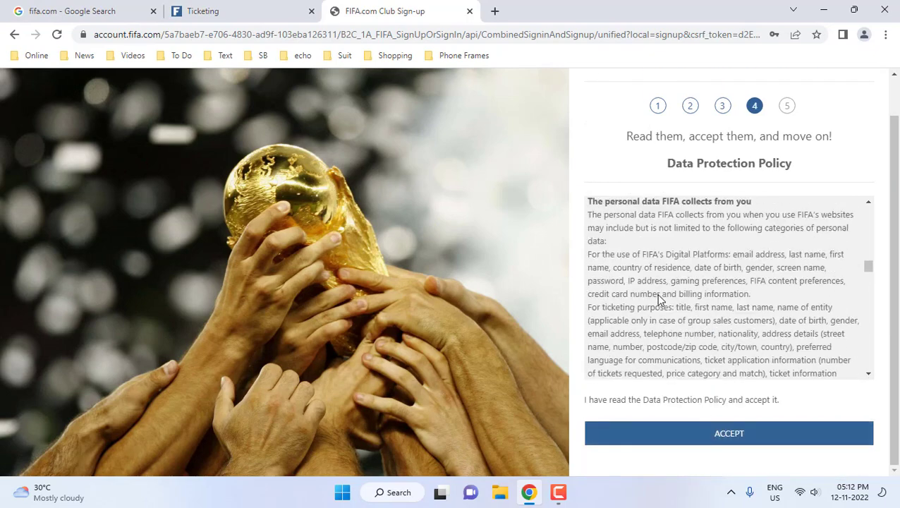
scroll(670, 325, "down", 10)
left_click(734, 434)
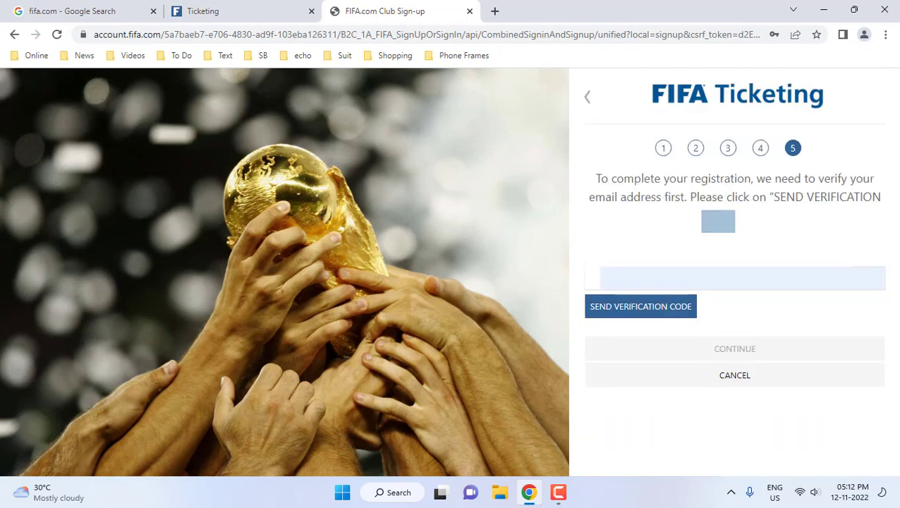
Verify the email with the emailed code and continue to complete the ticketing account.
left_click(629, 318)
key("ctrl+v")
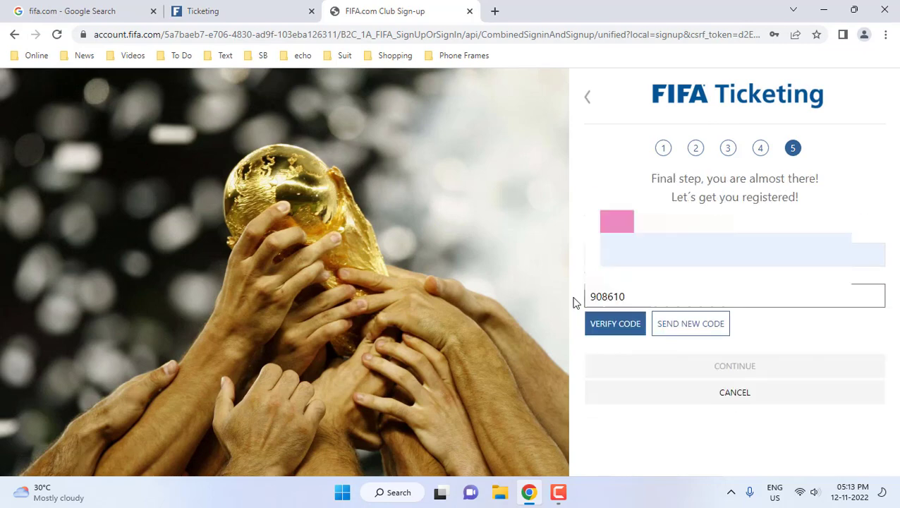
left_click(616, 327)
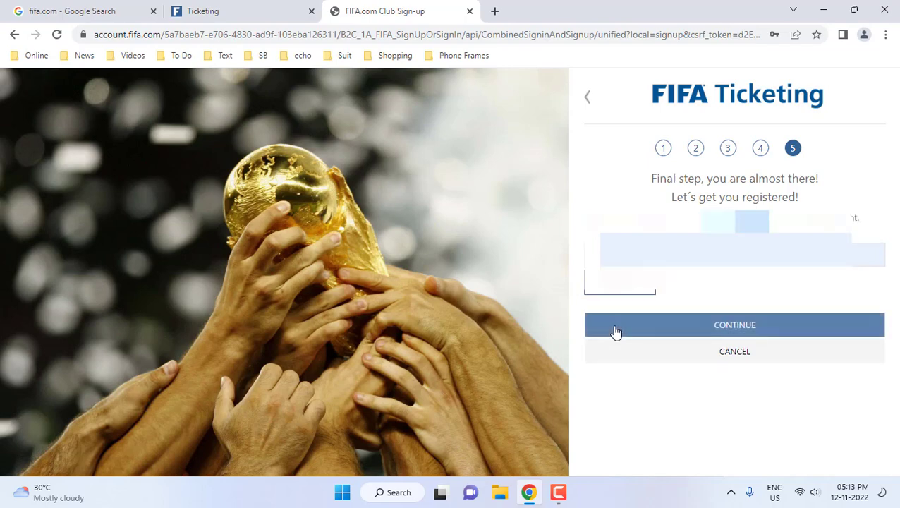
left_click(738, 330)
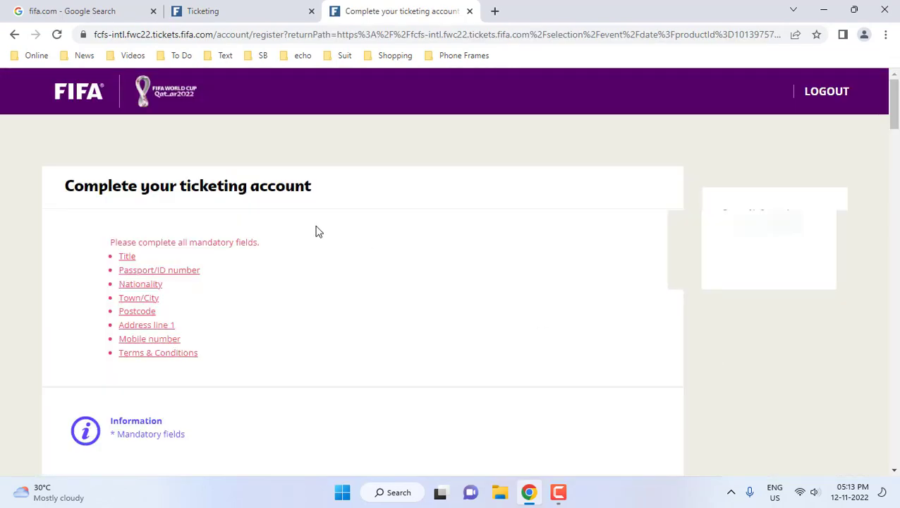
Select the nationality and enter the passport number in the personal details form.
scroll(311, 225, "down", 1)
scroll(326, 229, "up", 1)
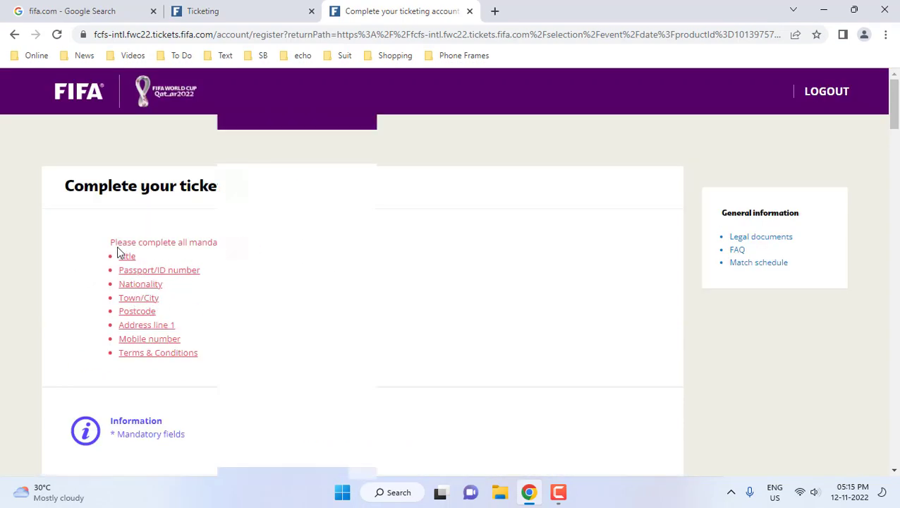
scroll(140, 245, "down", 5)
scroll(395, 199, "down", 2)
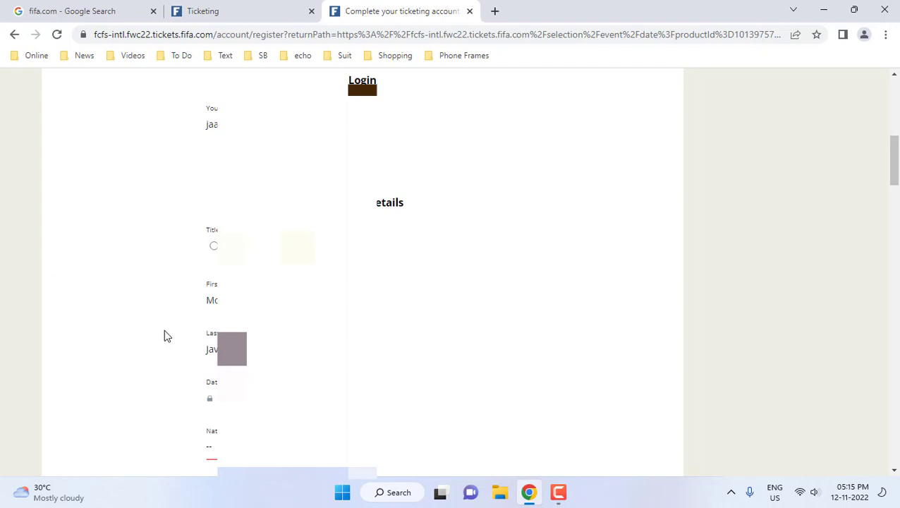
scroll(164, 335, "down", 1)
left_click(330, 381)
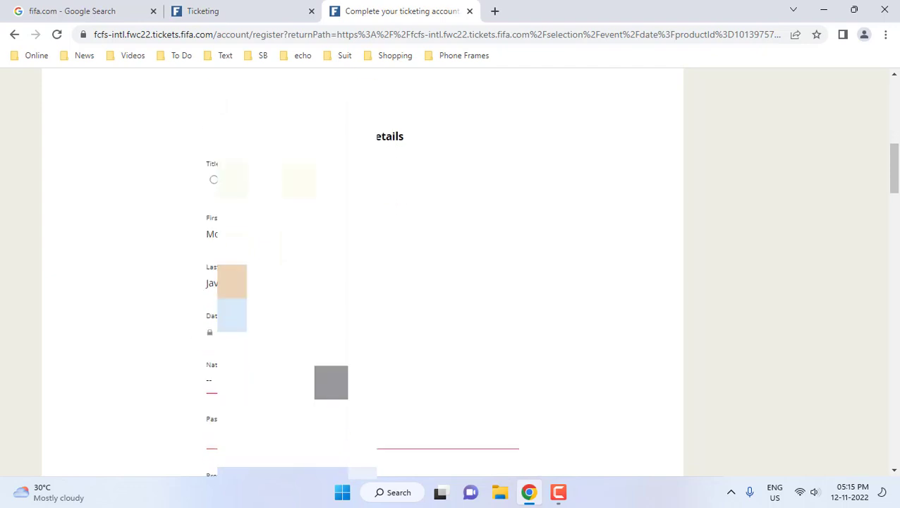
scroll(331, 247, "down", 1)
scroll(362, 268, "down", 1)
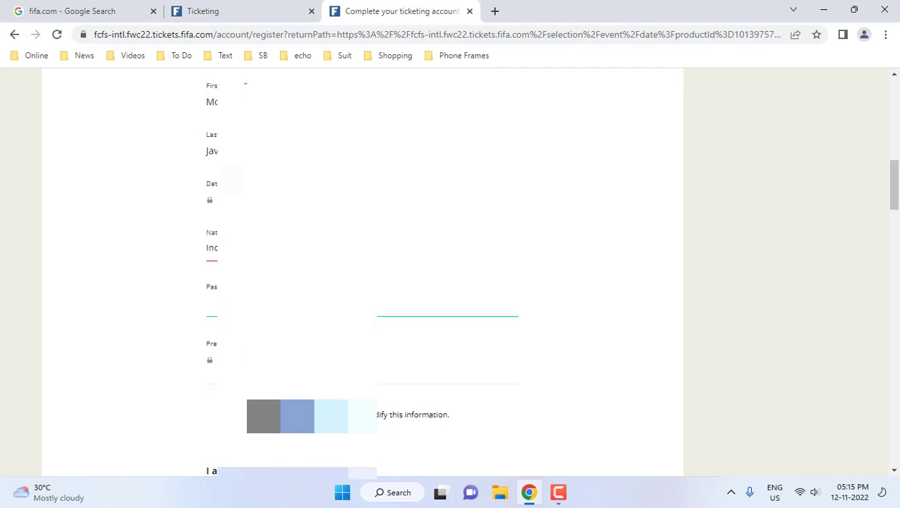
scroll(362, 268, "down", 1)
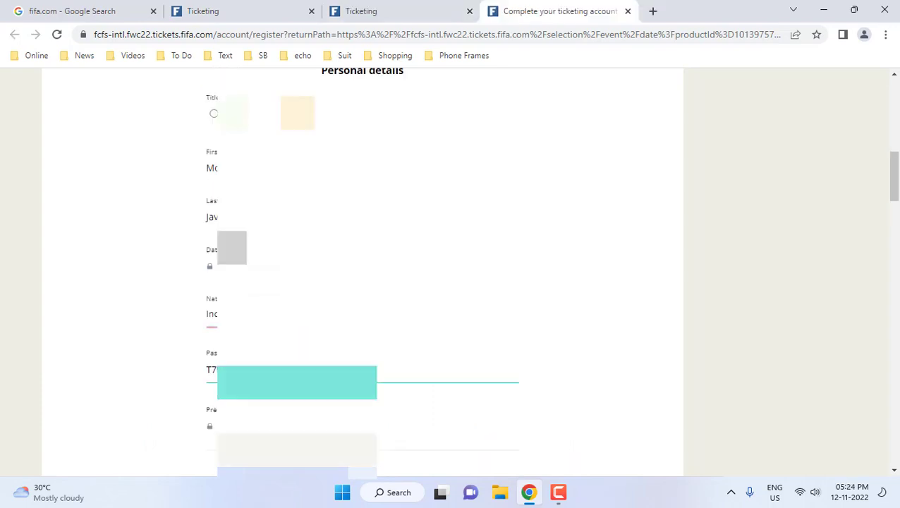
scroll(362, 269, "down", 3)
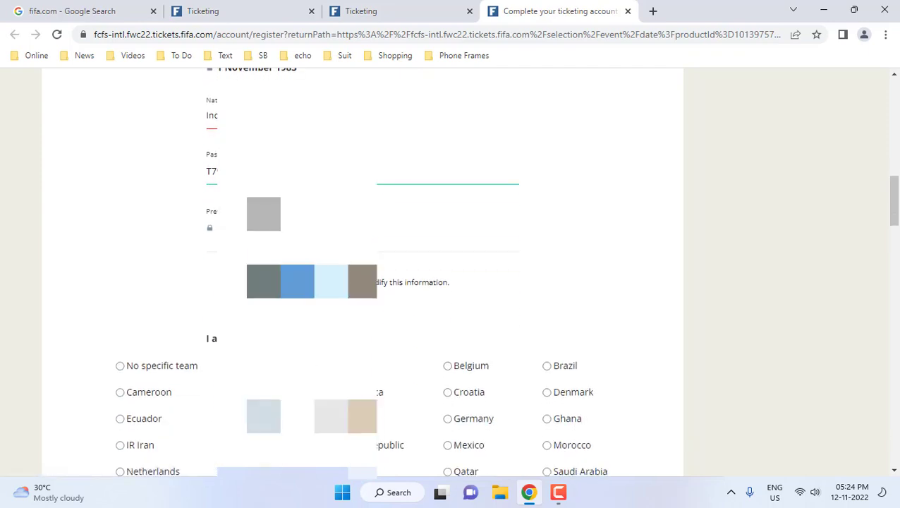
scroll(362, 268, "down", 1)
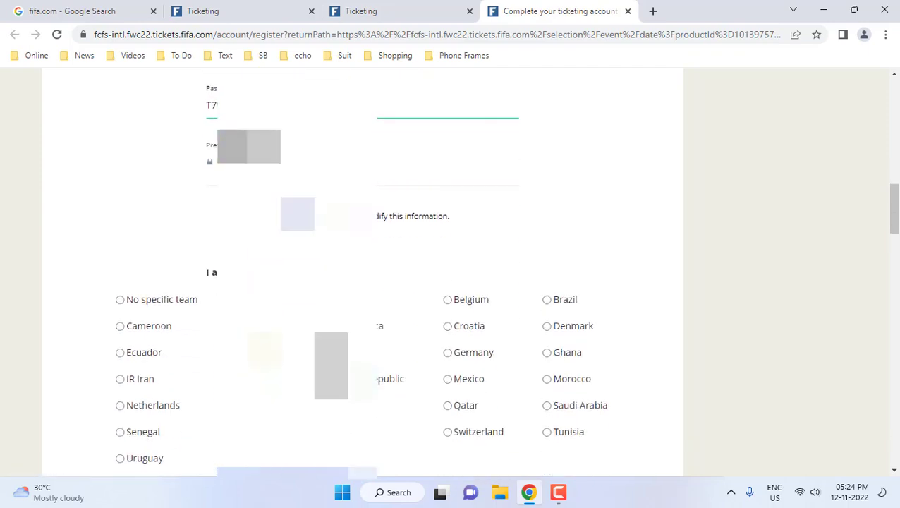
scroll(362, 269, "down", 2)
scroll(252, 209, "up", 1)
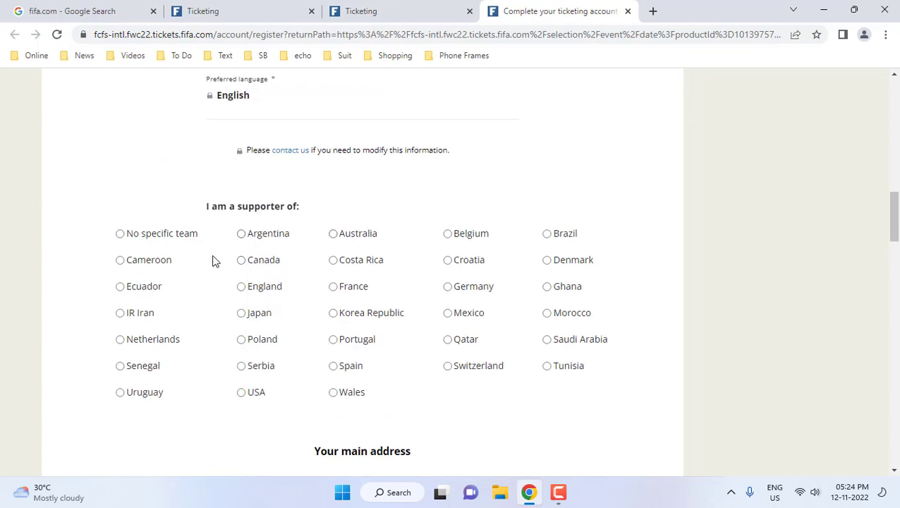
Choose Argentina as the supported team.
left_click(241, 235)
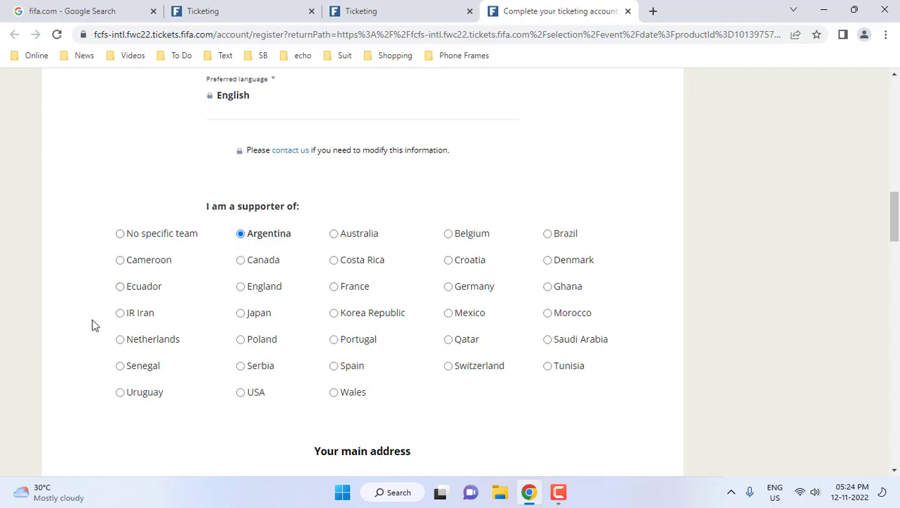
scroll(94, 325, "down", 2)
scroll(94, 325, "down", 1)
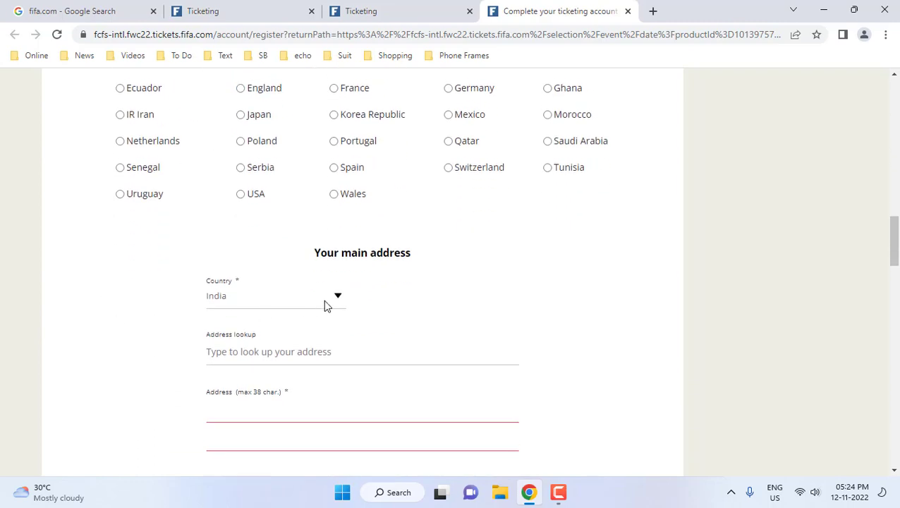
scroll(365, 276, "down", 2)
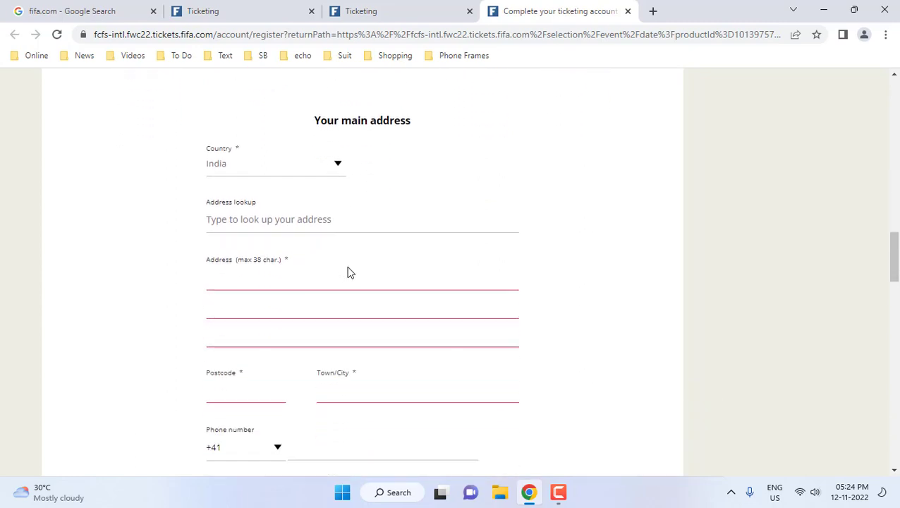
scroll(346, 204, "up", 1)
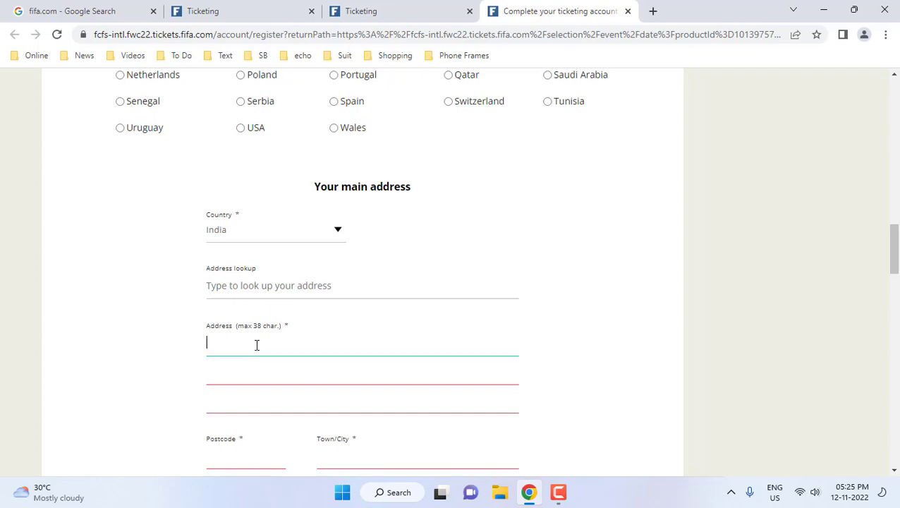
Paste the address and fill in postcode, city and mobile number with country code.
key("super+v")
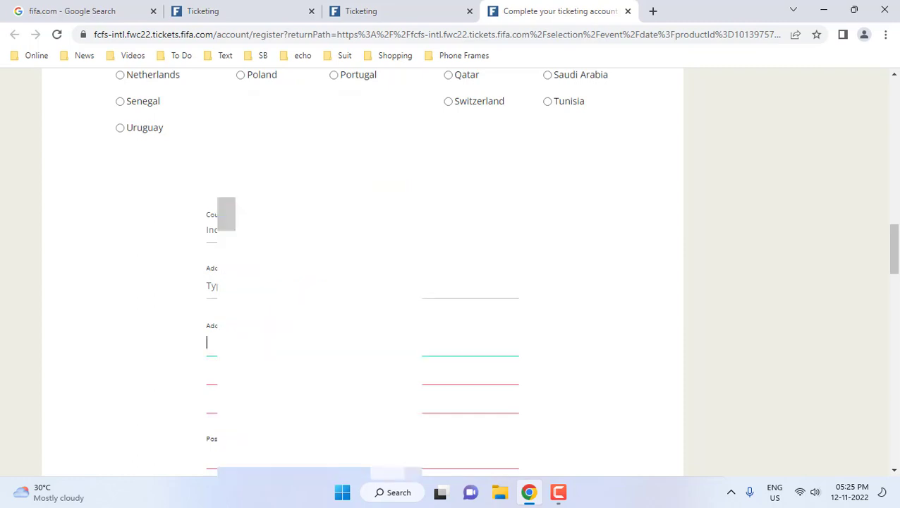
scroll(190, 375, "down", 3)
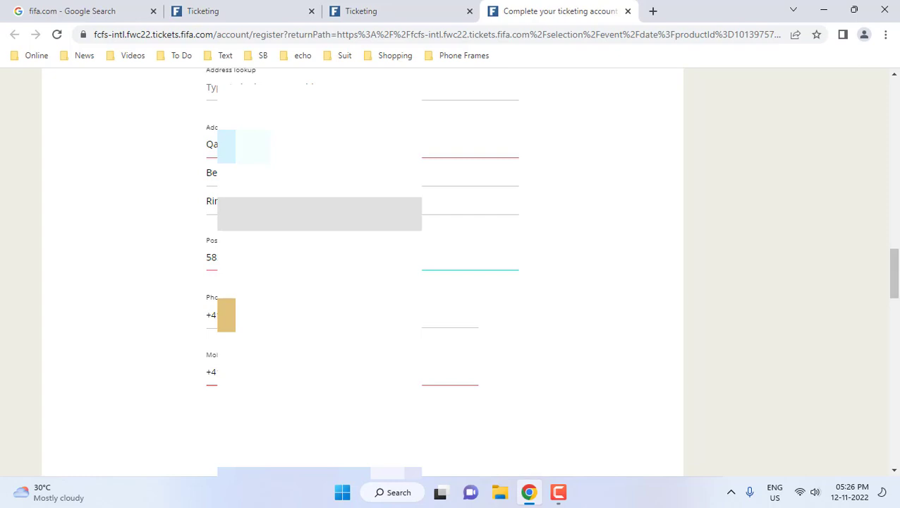
left_click(212, 371)
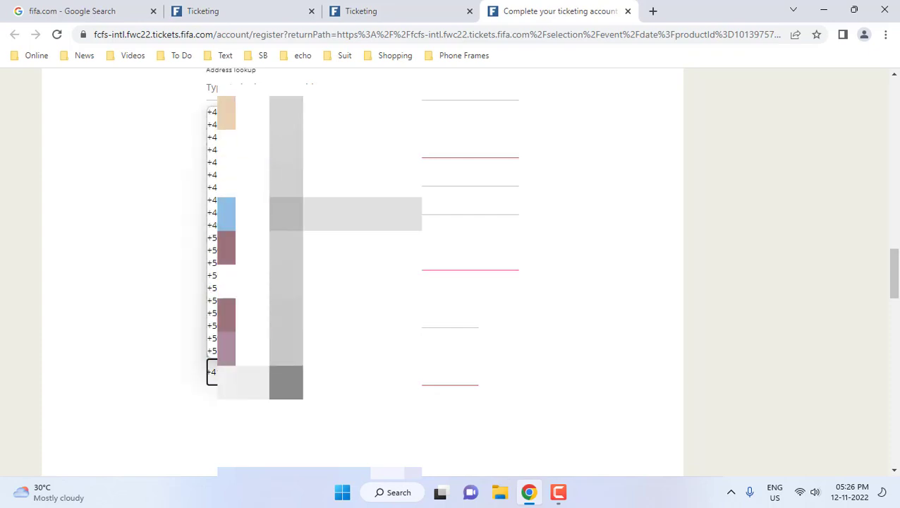
scroll(443, 203, "down", 5)
Accept the ticketing terms and conditions and save the account details.
left_click(214, 265)
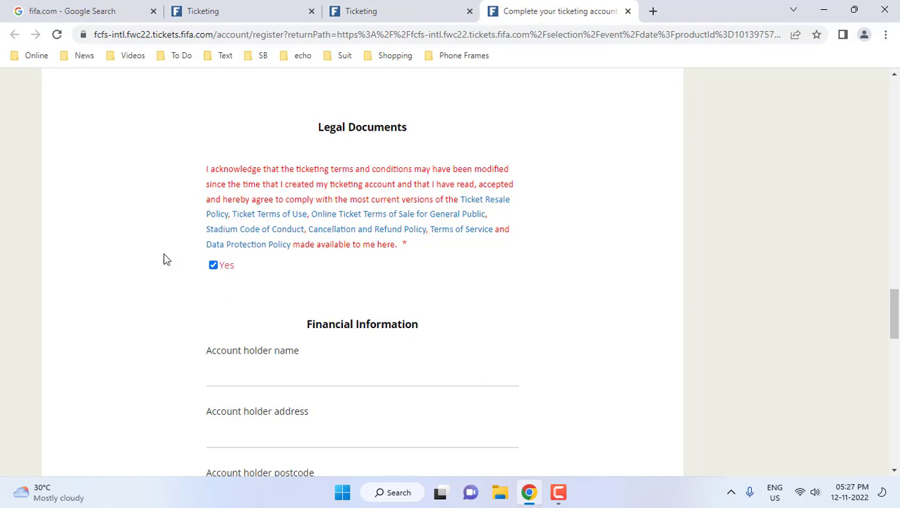
scroll(328, 321, "down", 3)
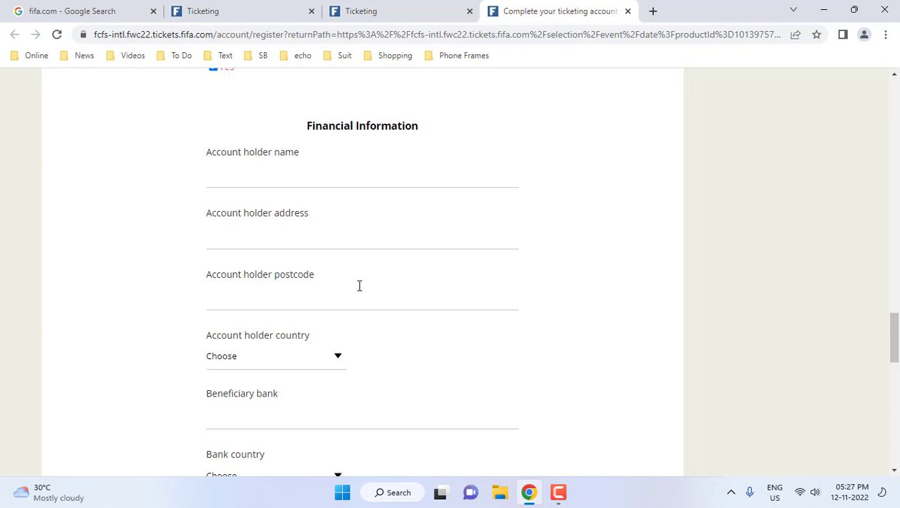
scroll(359, 285, "down", 5)
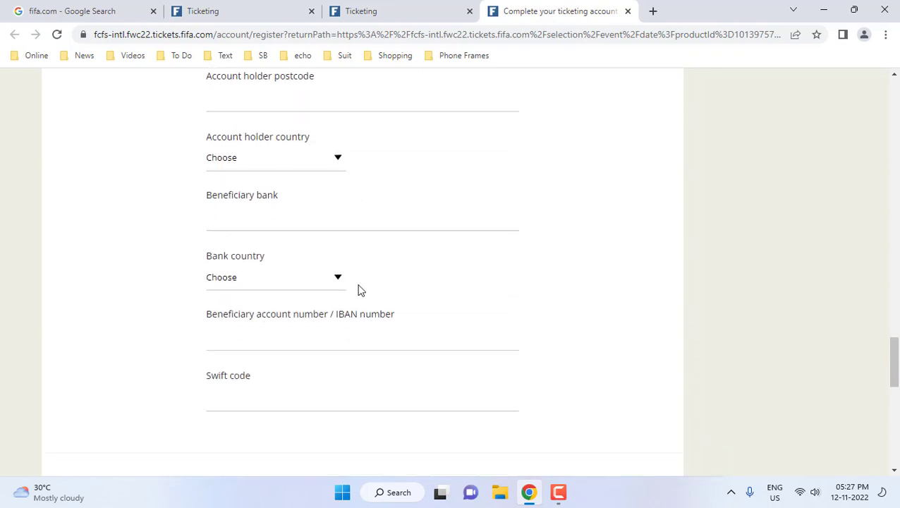
scroll(359, 289, "down", 1)
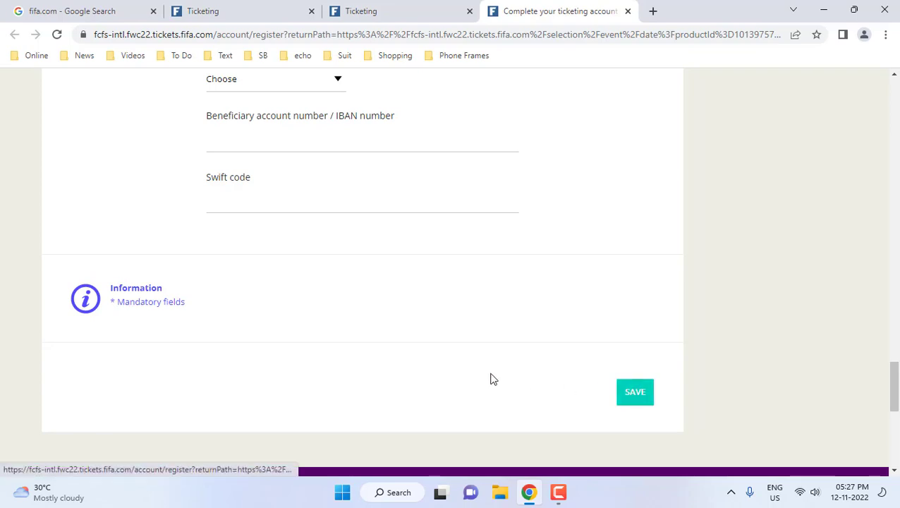
scroll(462, 377, "up", 2)
scroll(462, 377, "down", 5)
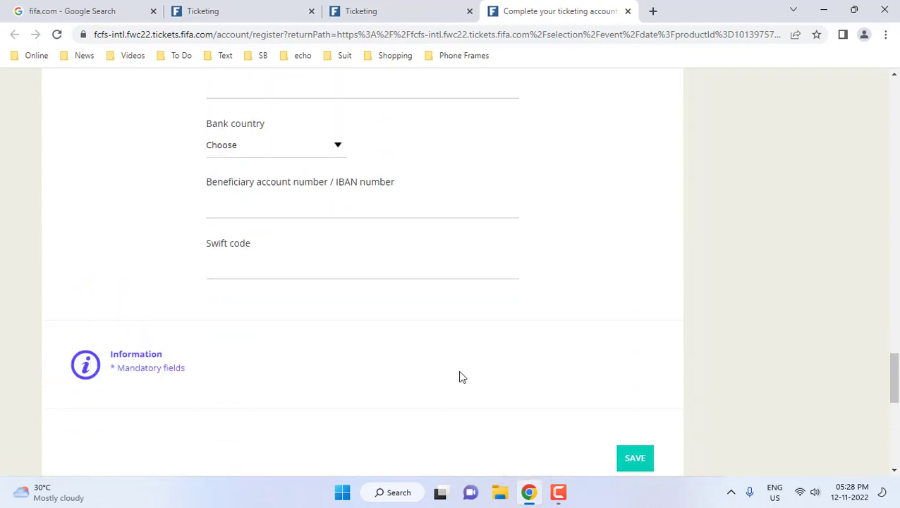
scroll(460, 378, "up", 3)
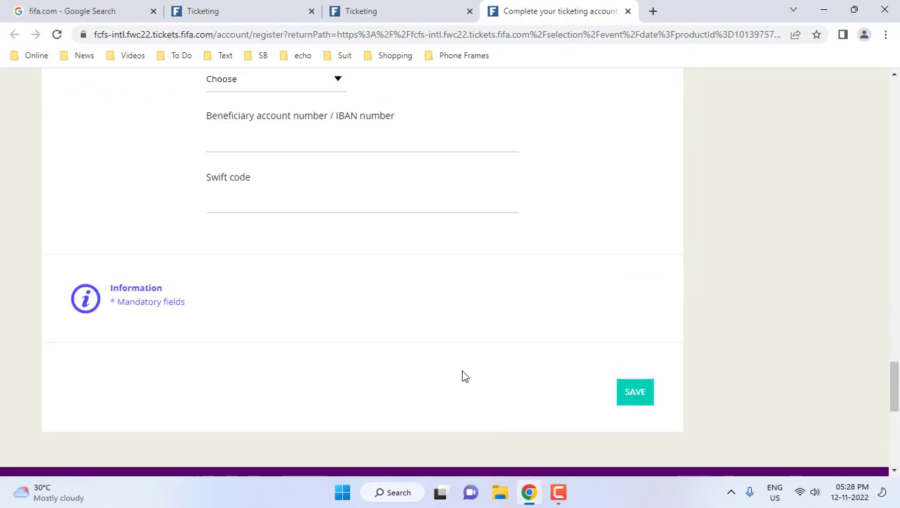
left_click(630, 398)
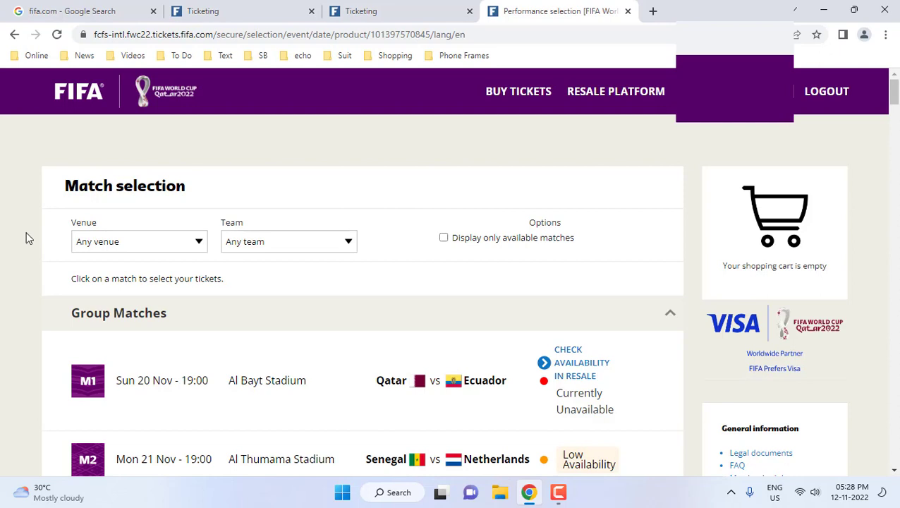
Filter the match list to Argentina's games.
left_click(124, 240)
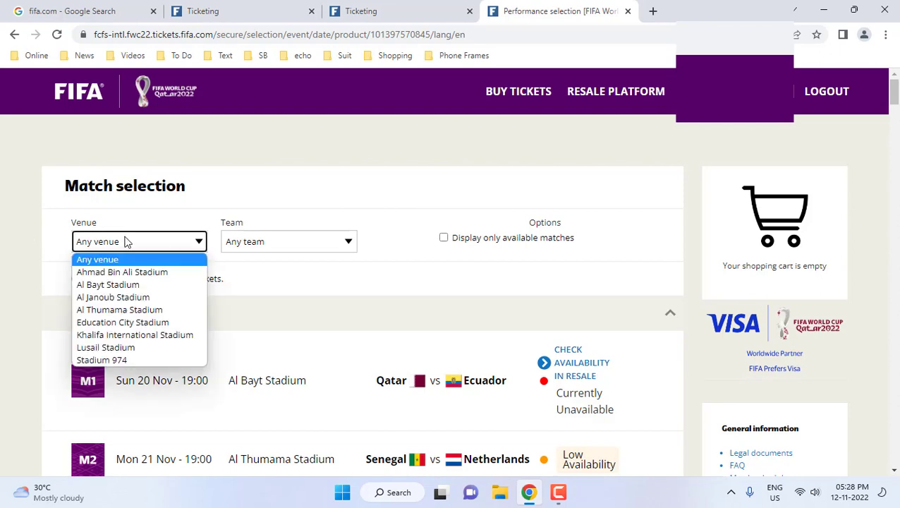
left_click(50, 267)
double_click(152, 249)
left_click(279, 251)
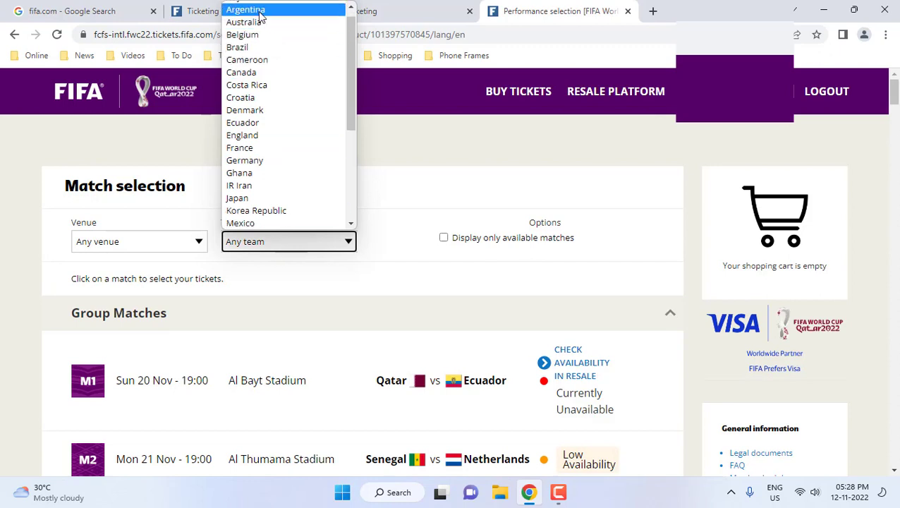
left_click(260, 15)
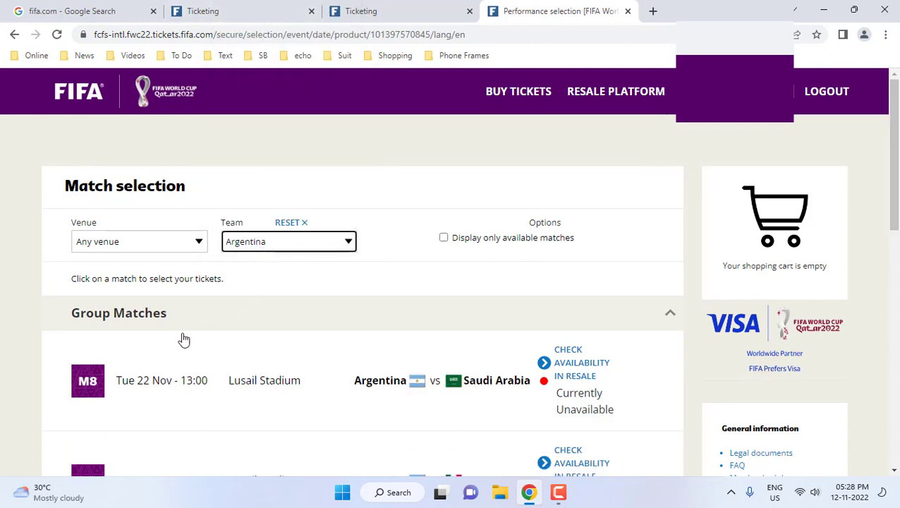
Check resale availability for the M24 Argentina vs Mexico match.
scroll(182, 339, "down", 2)
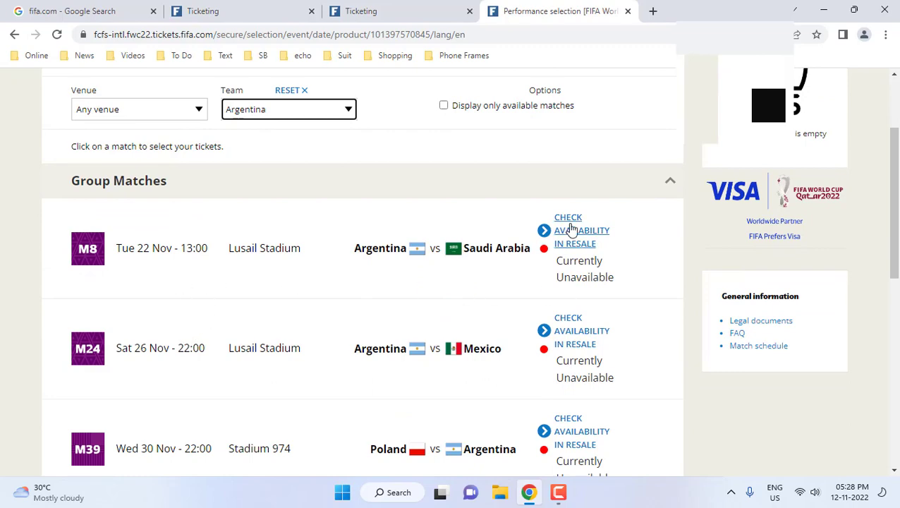
scroll(351, 328, "down", 3)
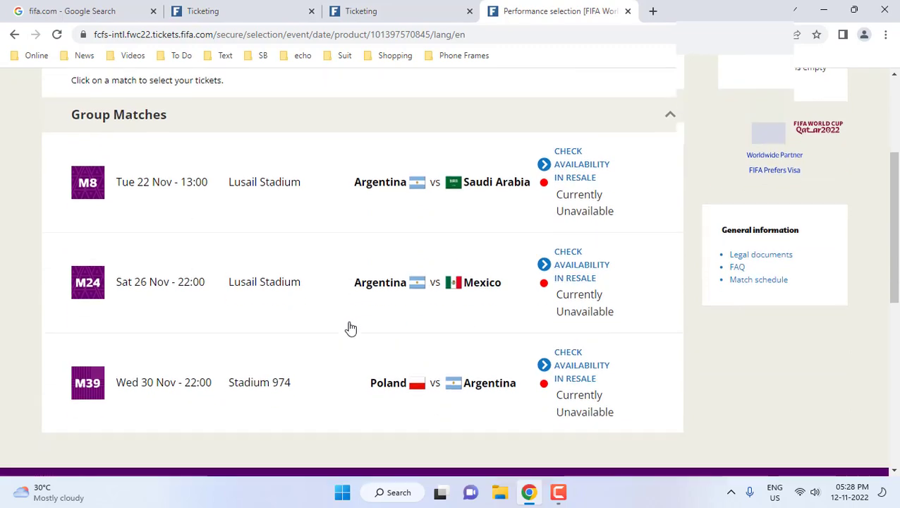
scroll(349, 327, "up", 2)
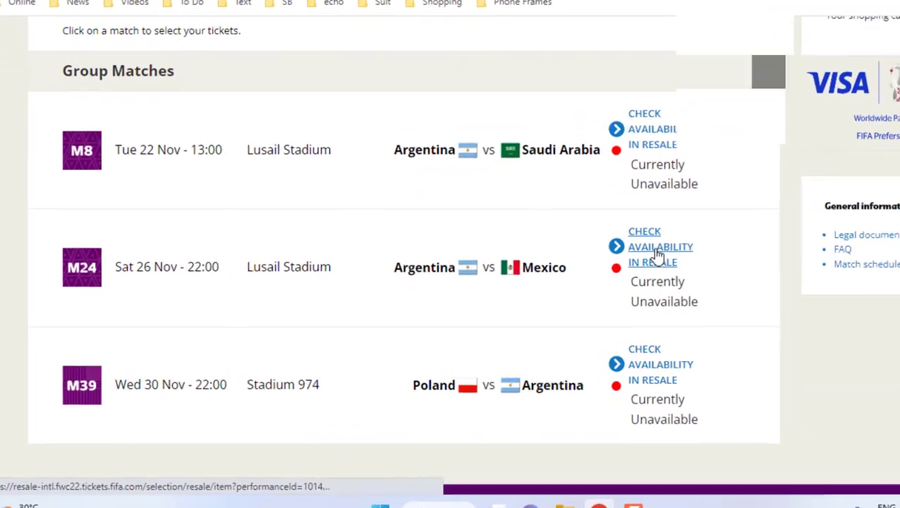
left_click(626, 261)
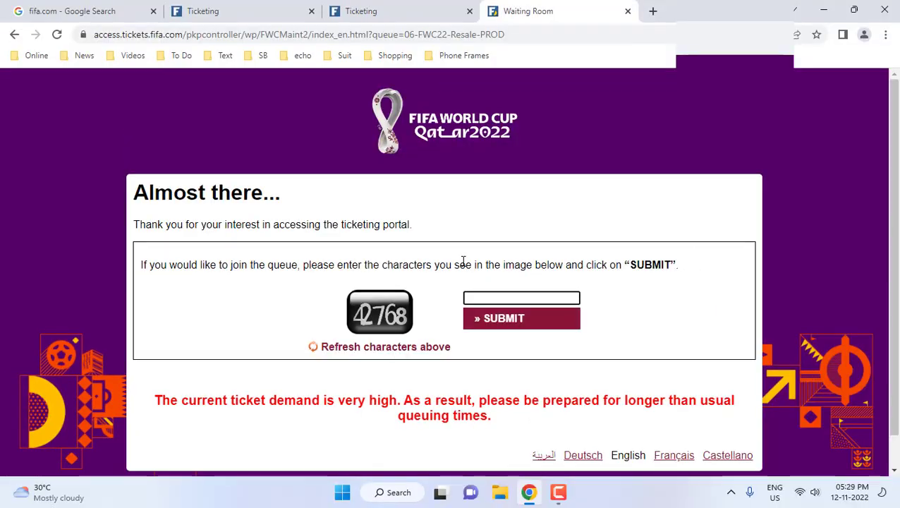
Submit the queue-check characters and sign in with the saved email and password.
type("42")
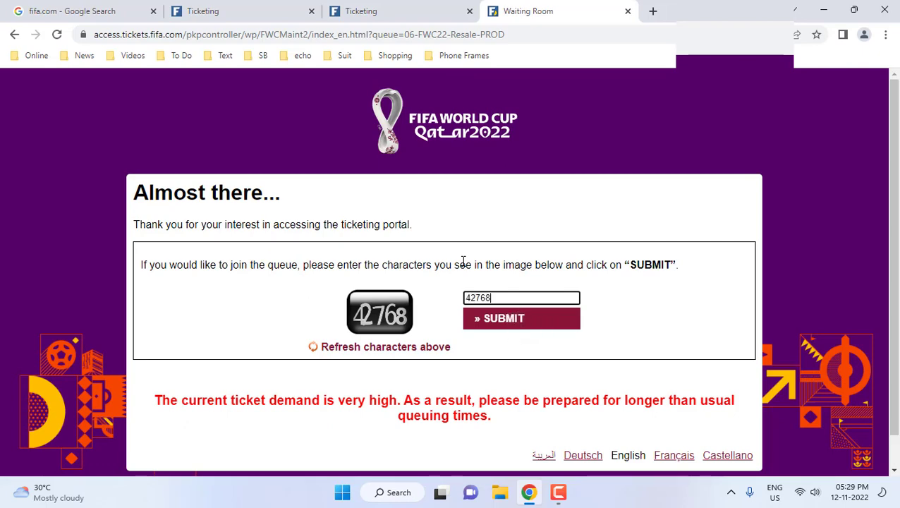
type("768")
left_click(523, 324)
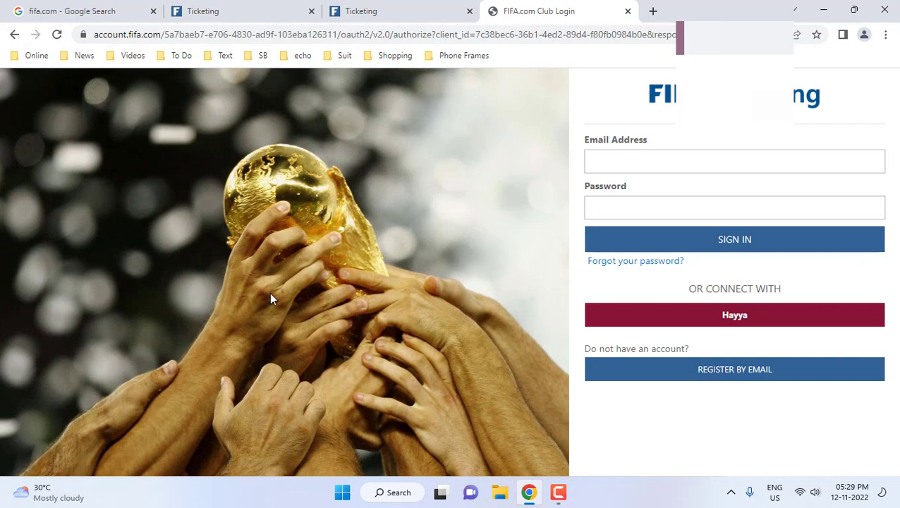
key("Down")
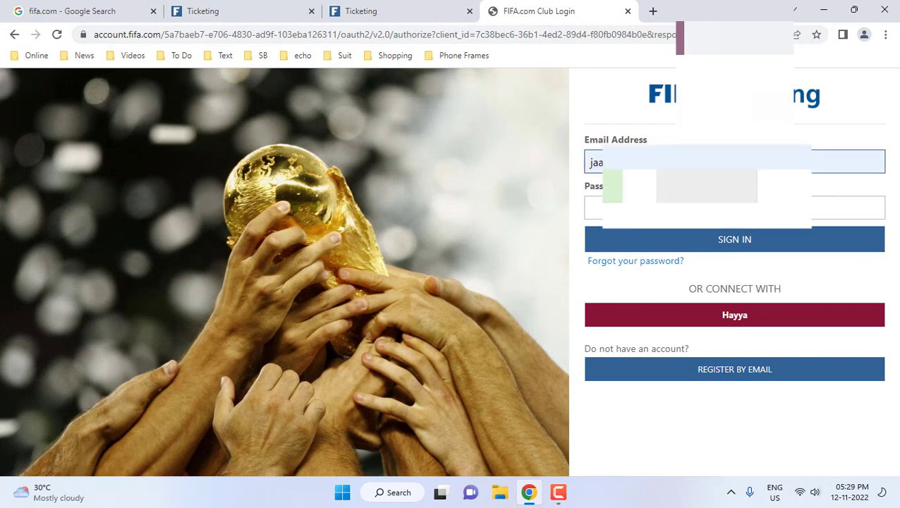
key("Tab")
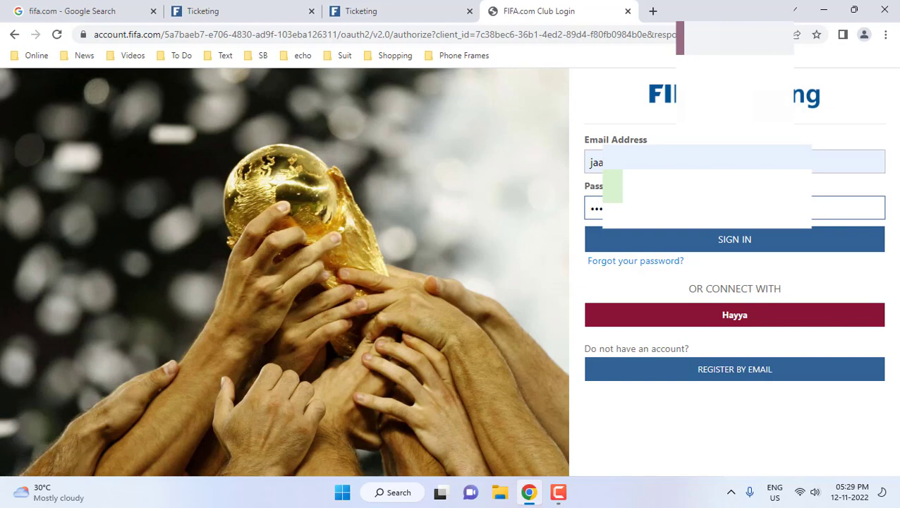
left_click(743, 247)
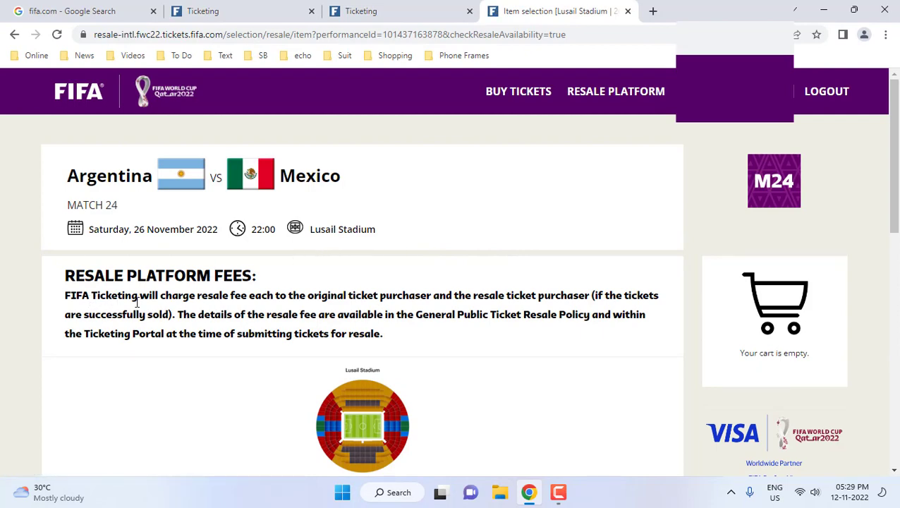
Review the no-tickets result for Argentina vs Mexico and return to Match selection.
scroll(151, 304, "down", 3)
scroll(141, 308, "down", 1)
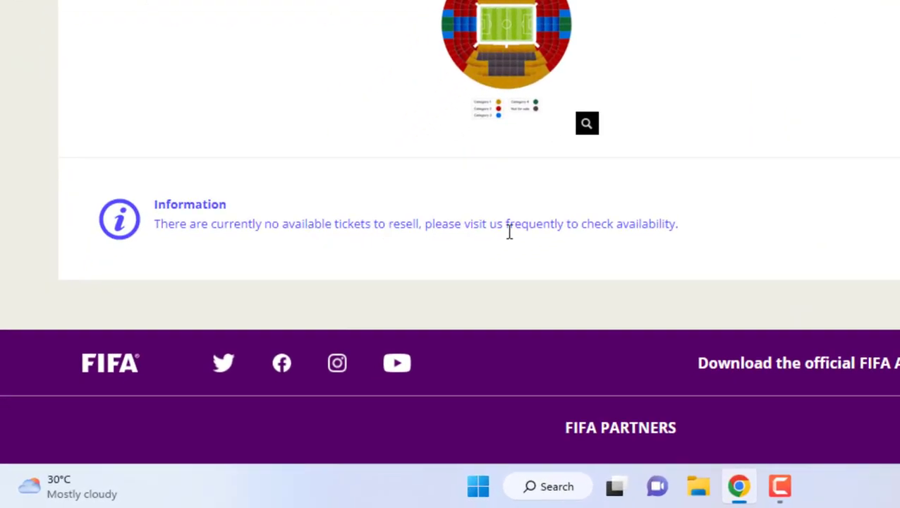
scroll(628, 241, "up", 5)
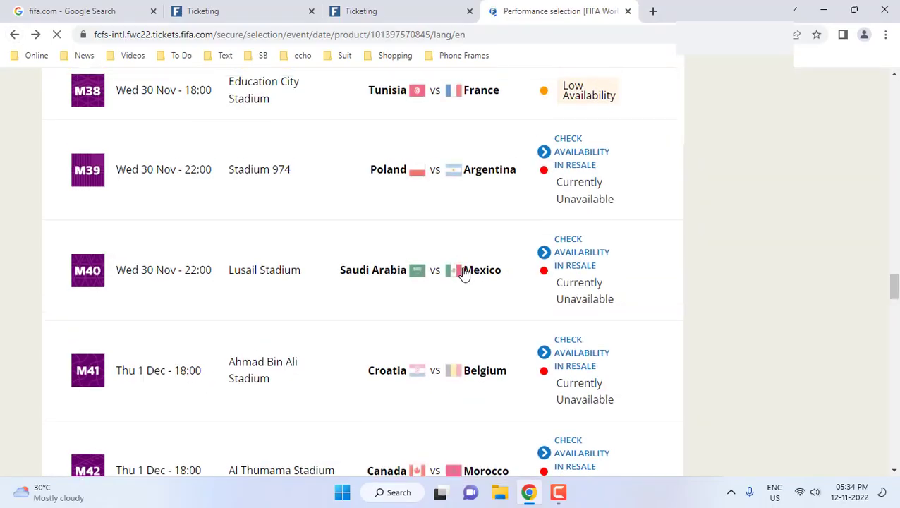
scroll(465, 279, "up", 20)
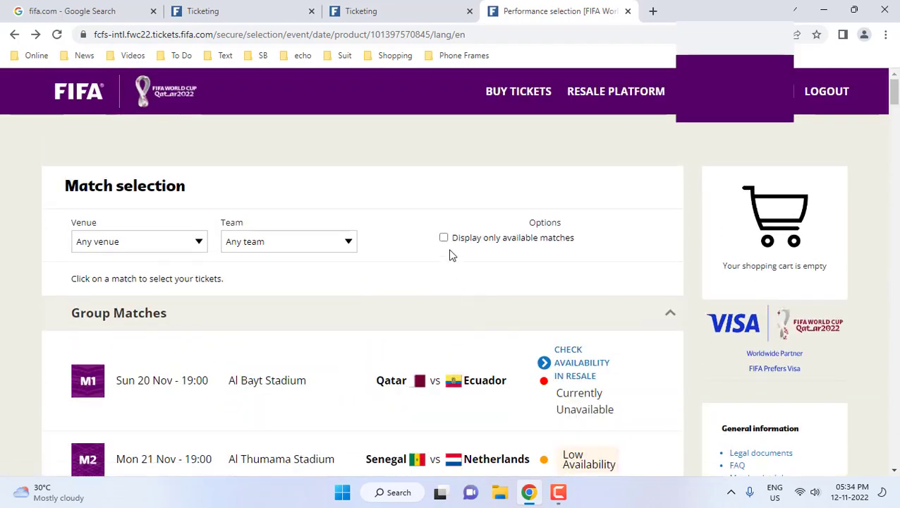
Show only available matches and open M35 Ecuador vs Senegal.
left_click(444, 239)
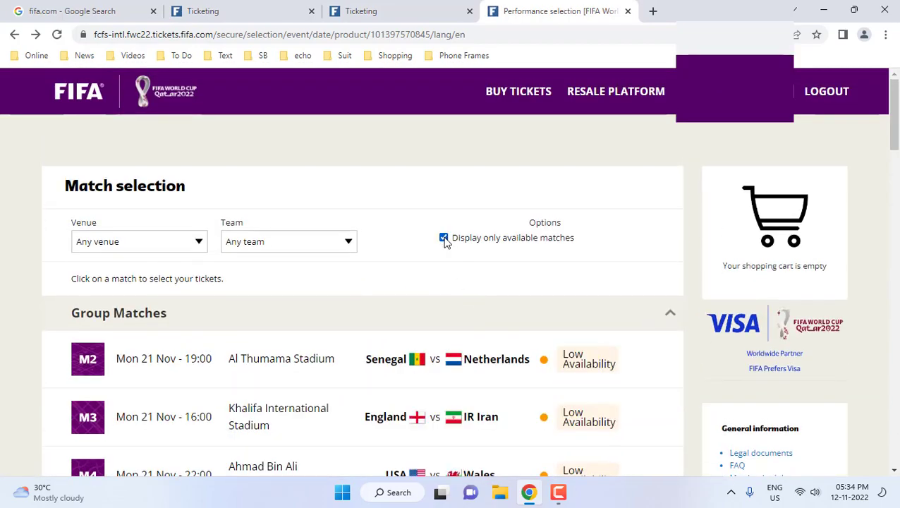
scroll(484, 329, "down", 2)
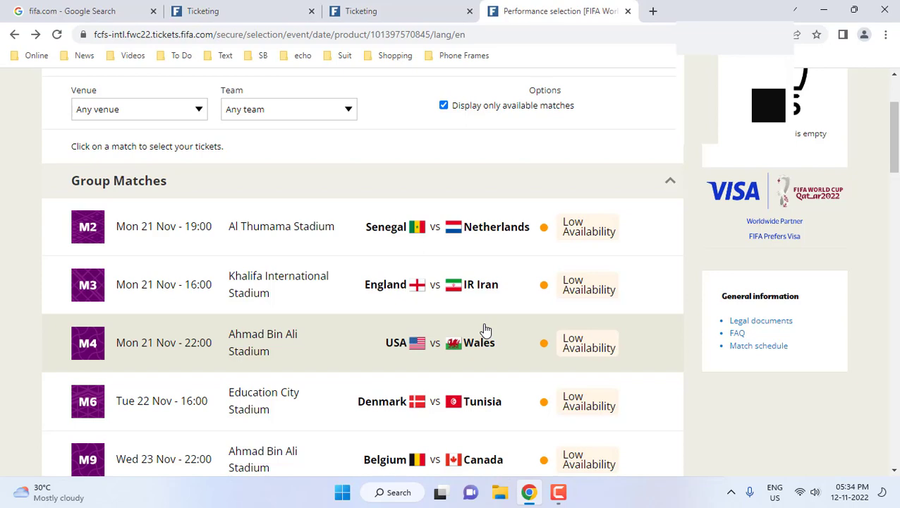
scroll(486, 329, "down", 10)
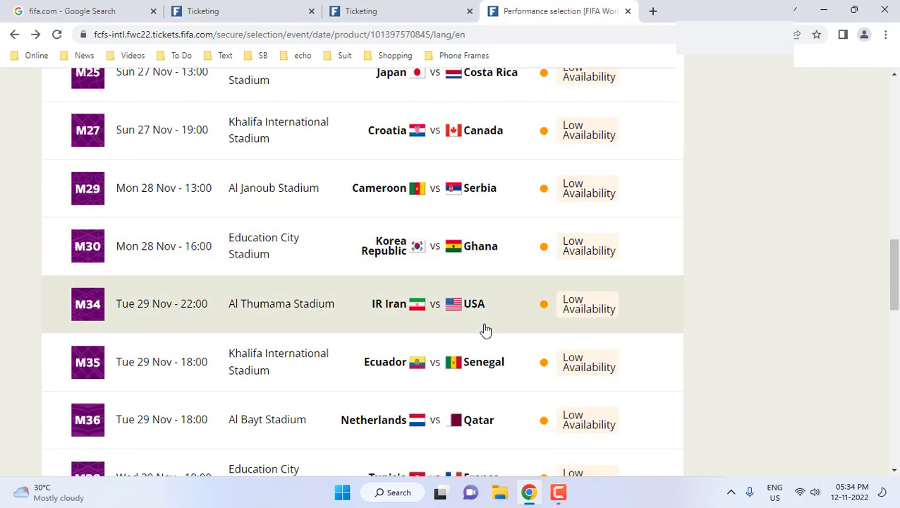
scroll(485, 329, "down", 1)
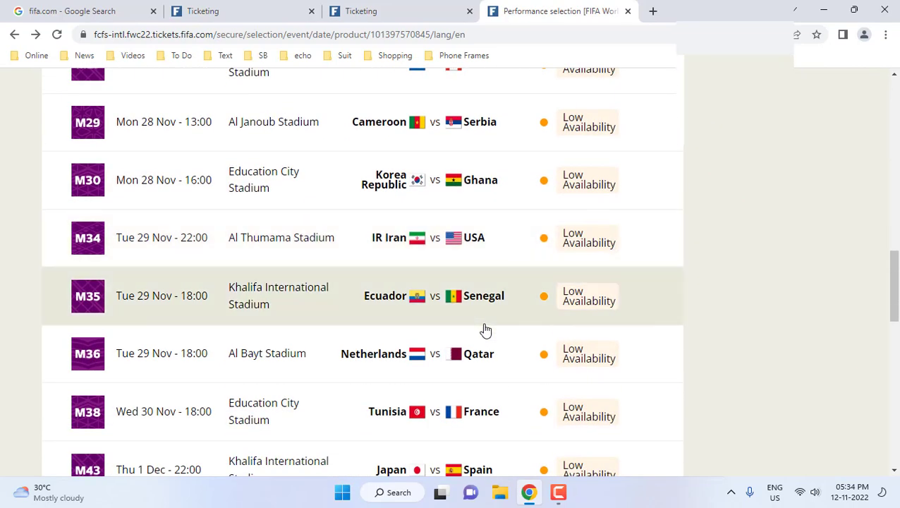
left_click(607, 304)
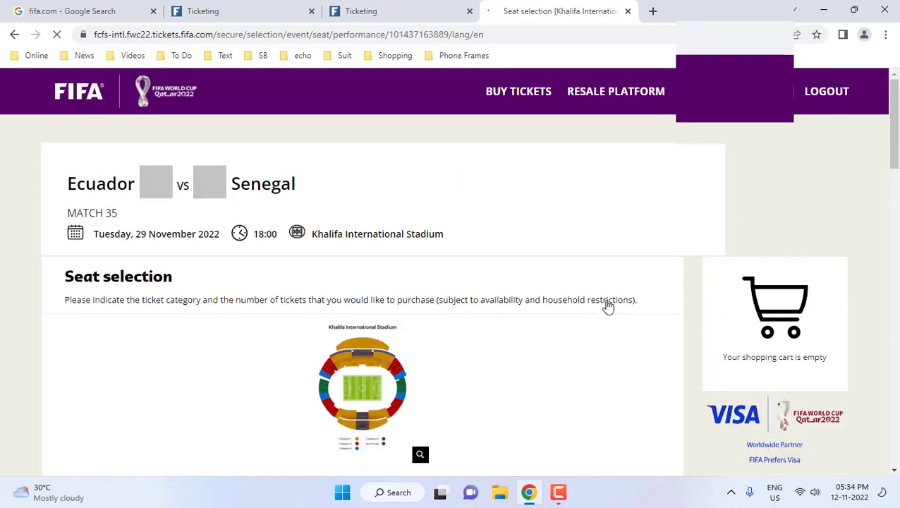
Set the Category 1 ticket quantity to 2.
scroll(504, 301, "down", 2)
scroll(504, 302, "down", 2)
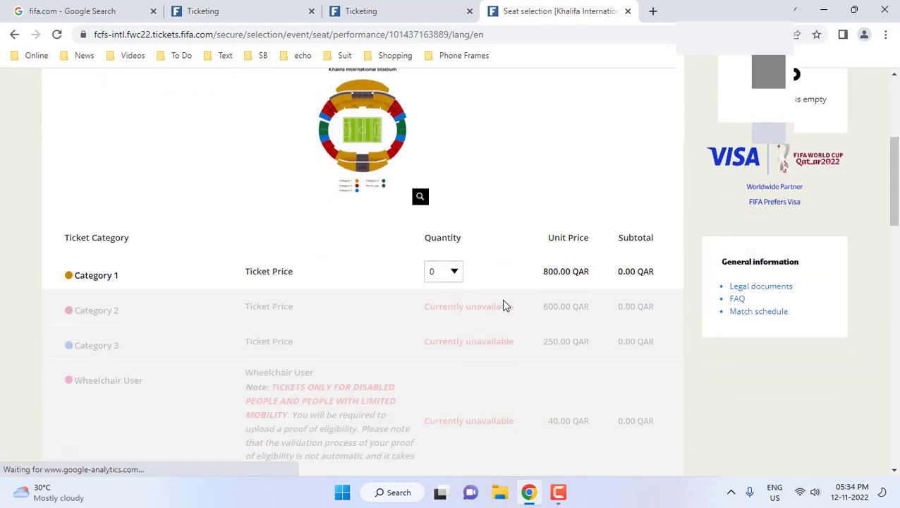
scroll(502, 305, "up", 4)
scroll(494, 249, "down", 3)
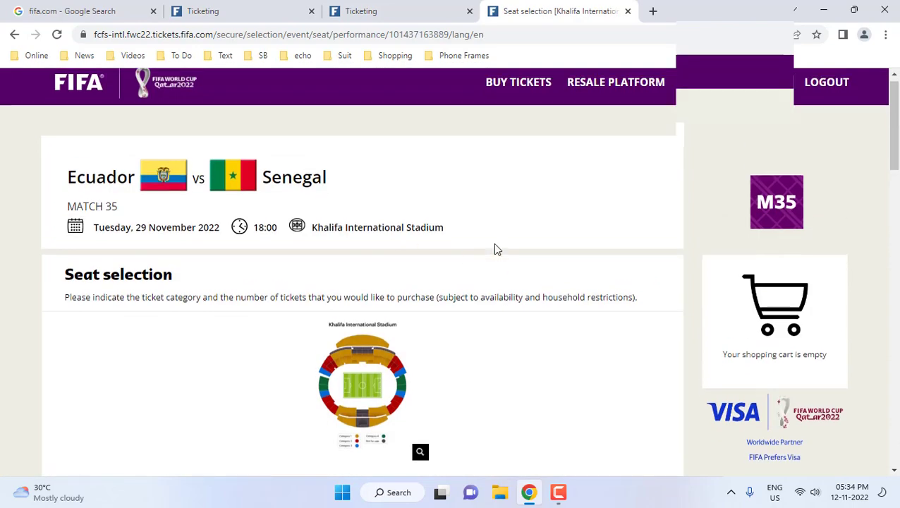
scroll(496, 248, "down", 1)
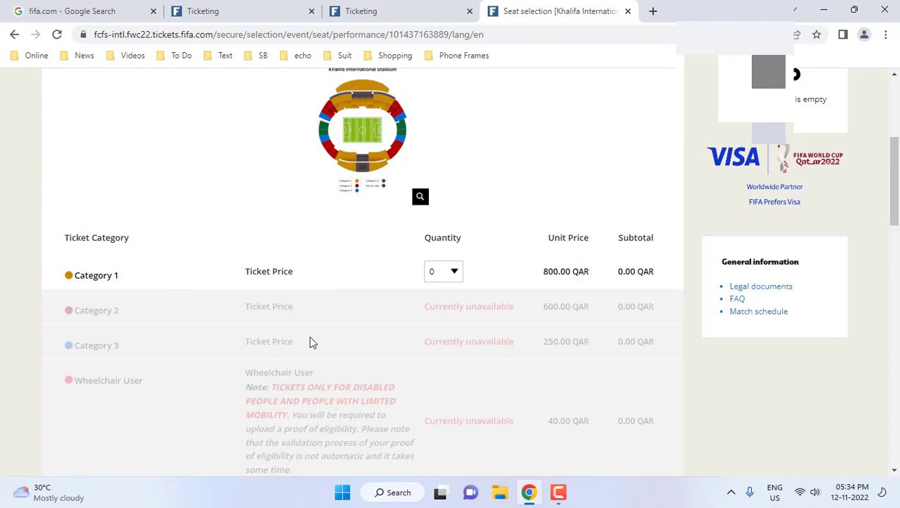
scroll(471, 329, "down", 3)
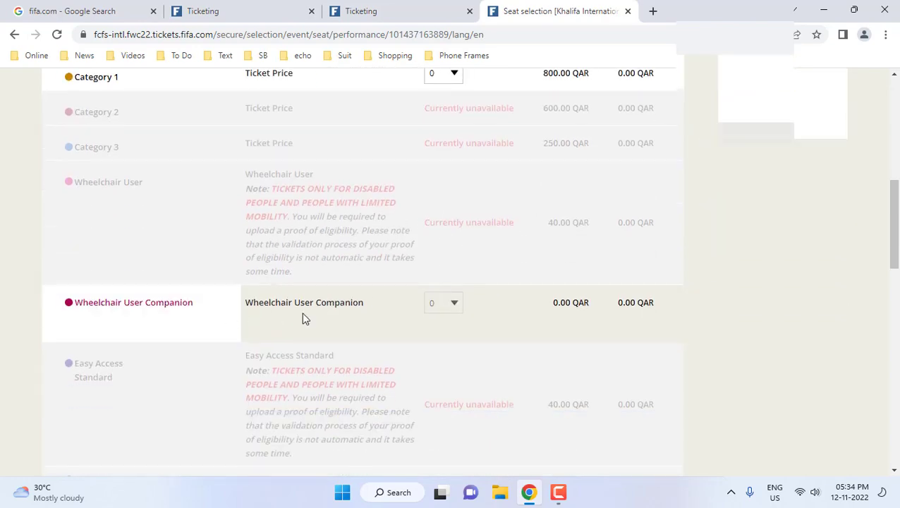
scroll(400, 325, "down", 5)
scroll(459, 270, "up", 8)
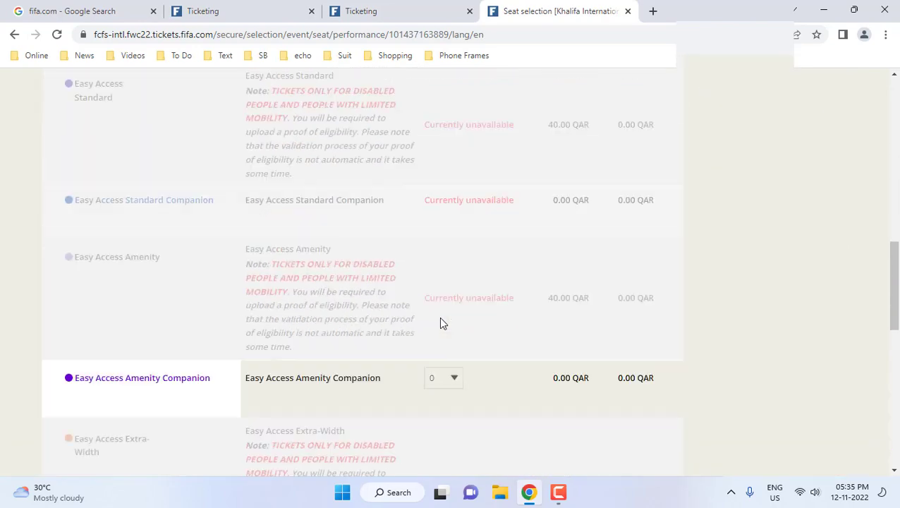
scroll(210, 363, "down", 1)
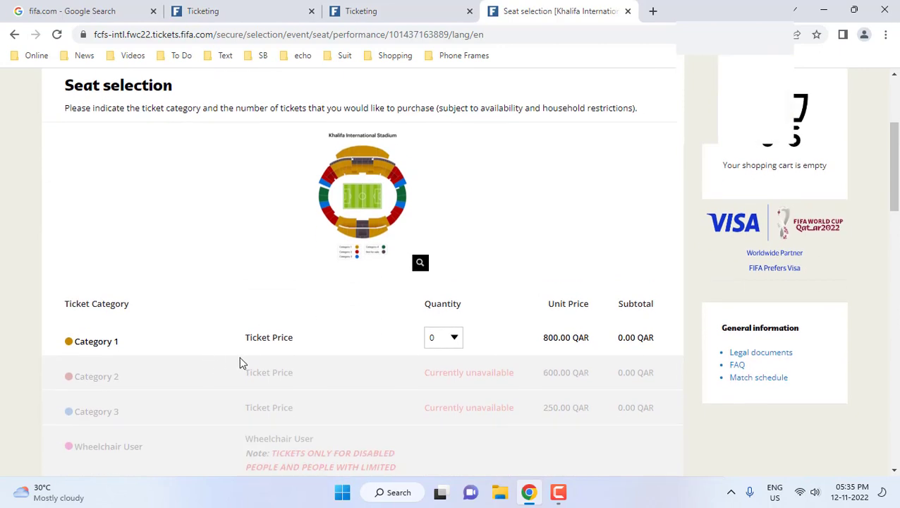
left_click(454, 339)
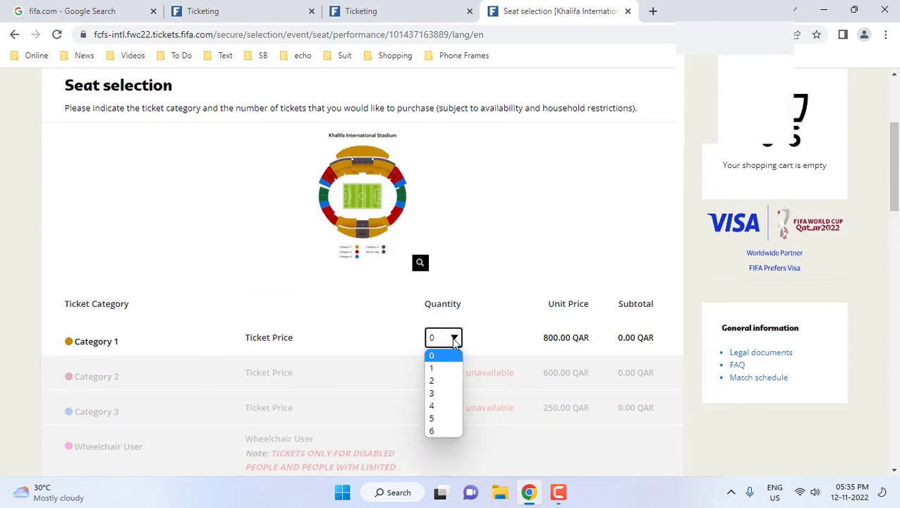
left_click(435, 381)
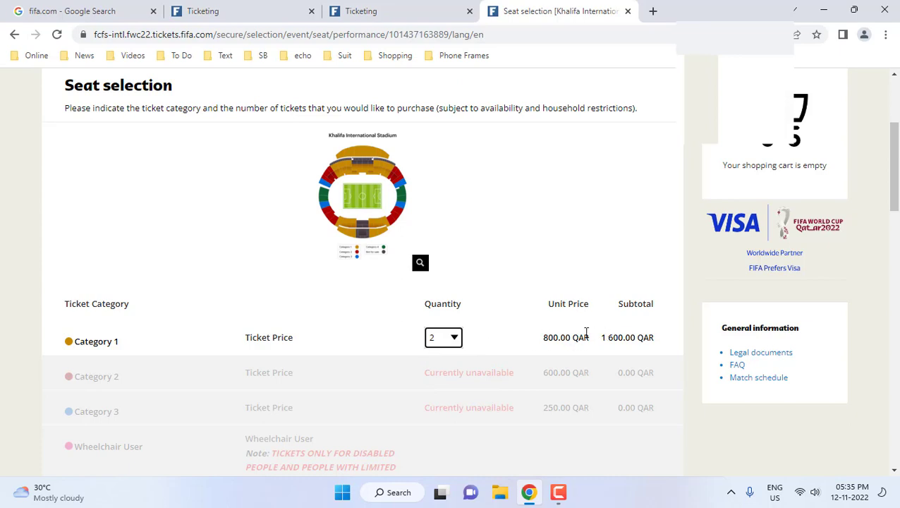
Add the two Category 1 tickets, 1 600.00 QAR, to the cart.
scroll(469, 305, "down", 6)
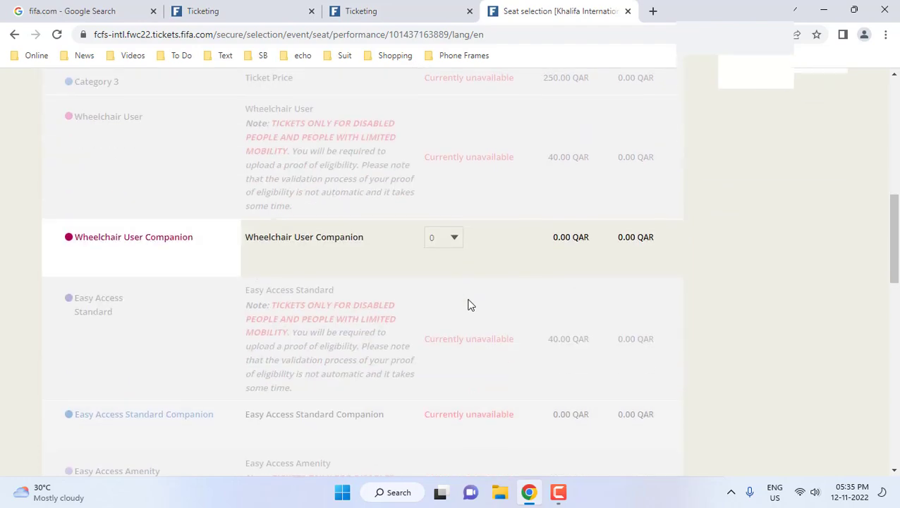
scroll(468, 305, "down", 6)
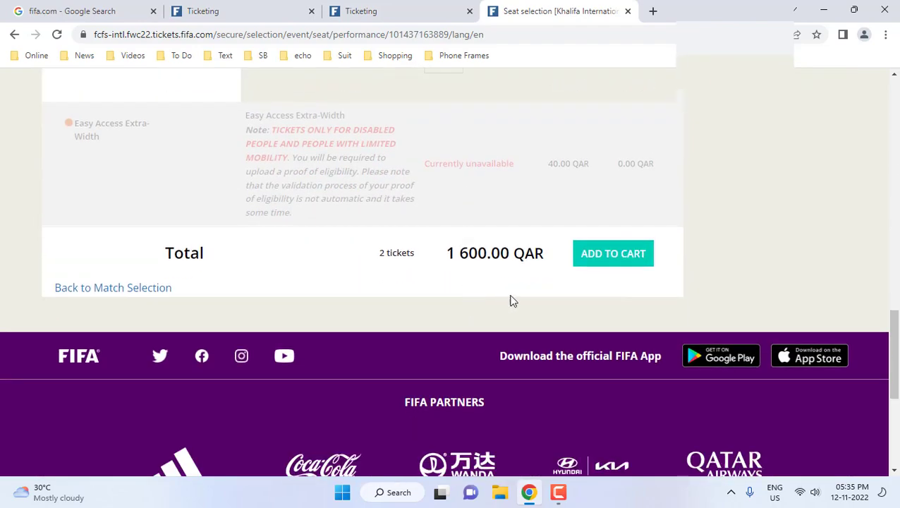
left_click(607, 256)
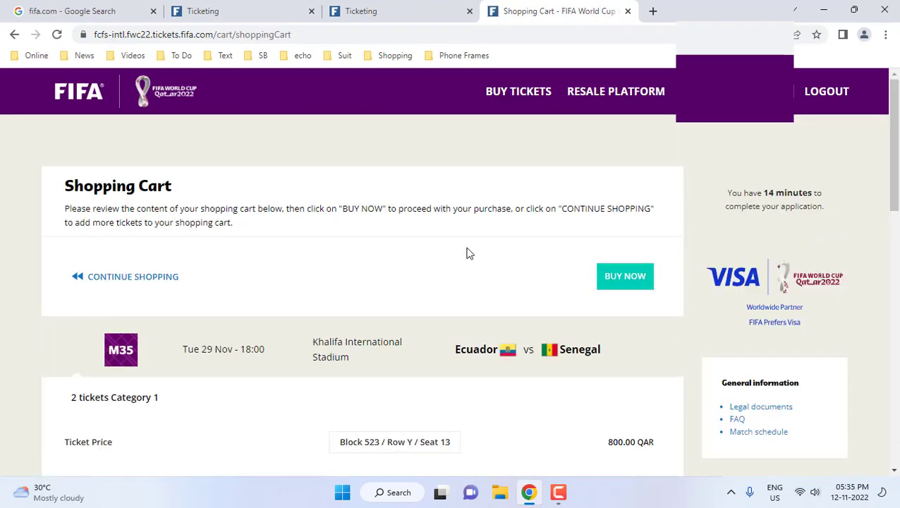
Review the seat details of the two Ecuador vs Senegal tickets in the cart.
scroll(388, 275, "down", 3)
scroll(315, 292, "up", 2)
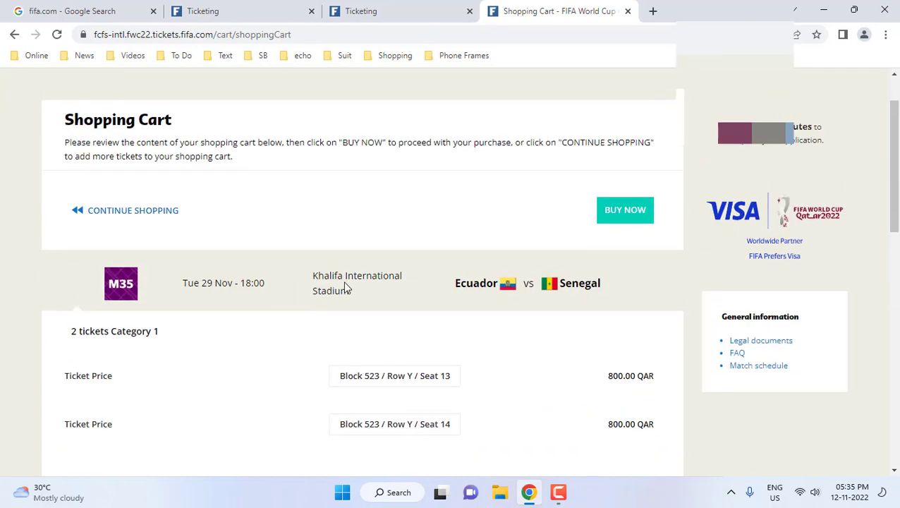
scroll(229, 289, "down", 1)
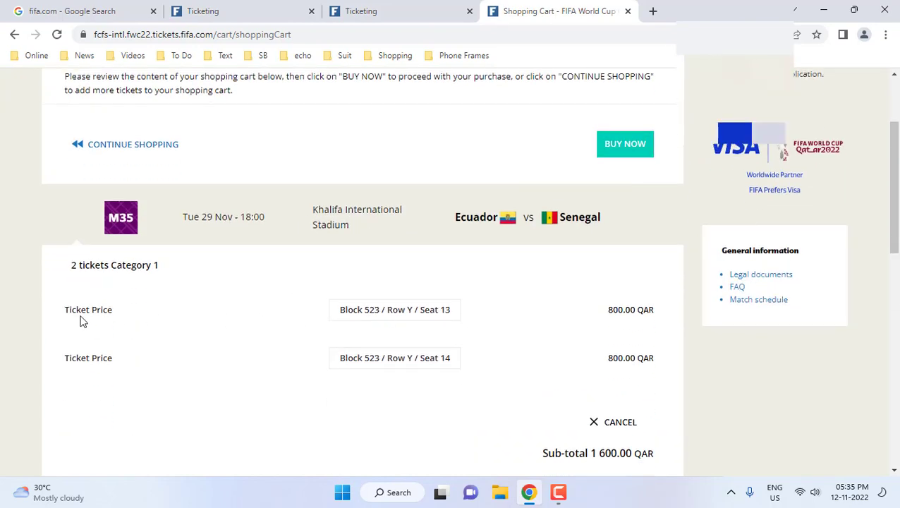
left_click_drag(343, 312, 456, 316)
double_click(395, 311)
left_click_drag(343, 358, 453, 360)
left_click(352, 358)
Confirm the 1 600.00 QAR total and proceed with Buy Now.
scroll(282, 296, "down", 1)
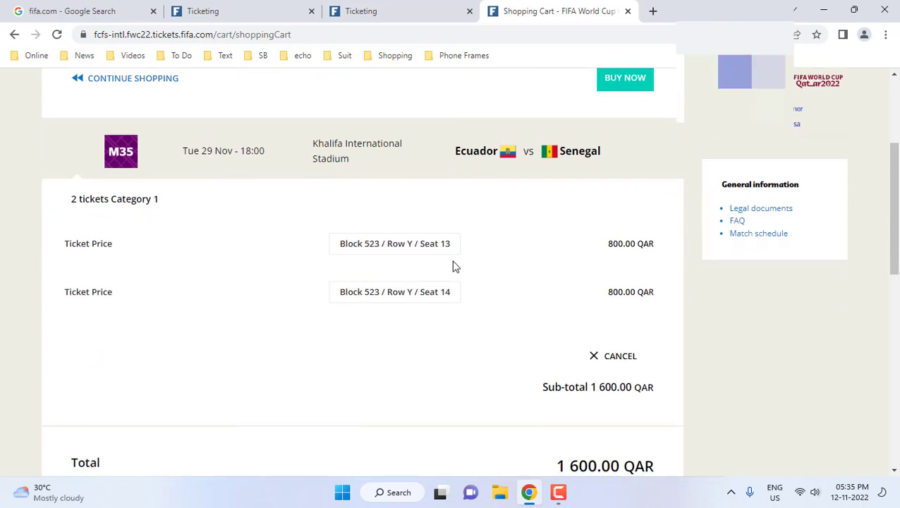
scroll(609, 275, "down", 1)
scroll(569, 364, "down", 1)
scroll(596, 370, "up", 1)
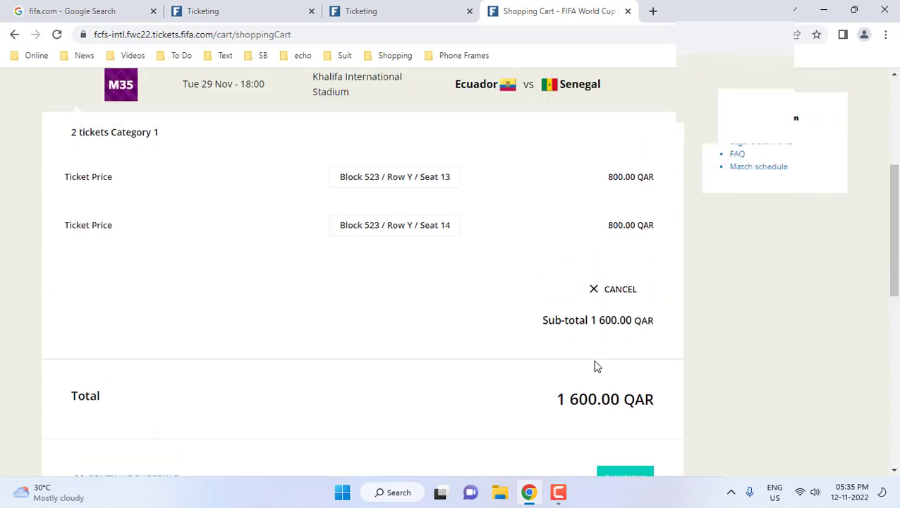
scroll(596, 324, "down", 2)
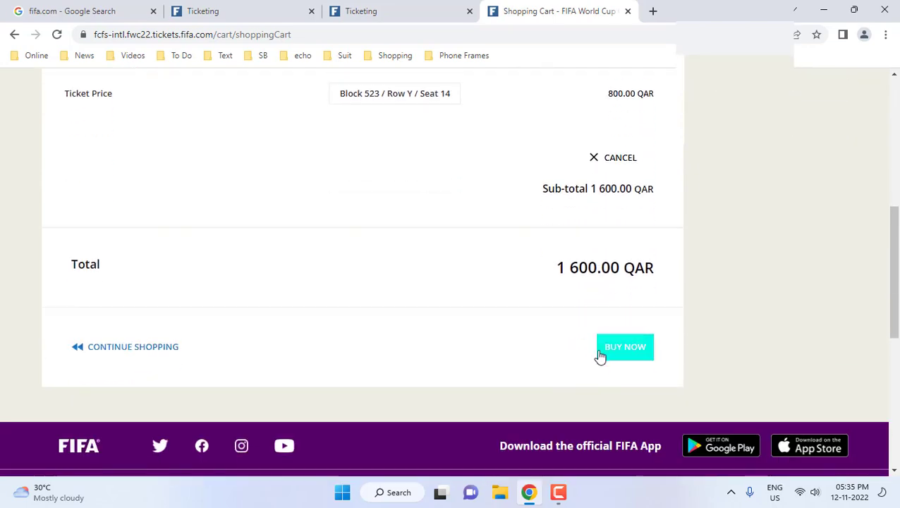
left_click(619, 359)
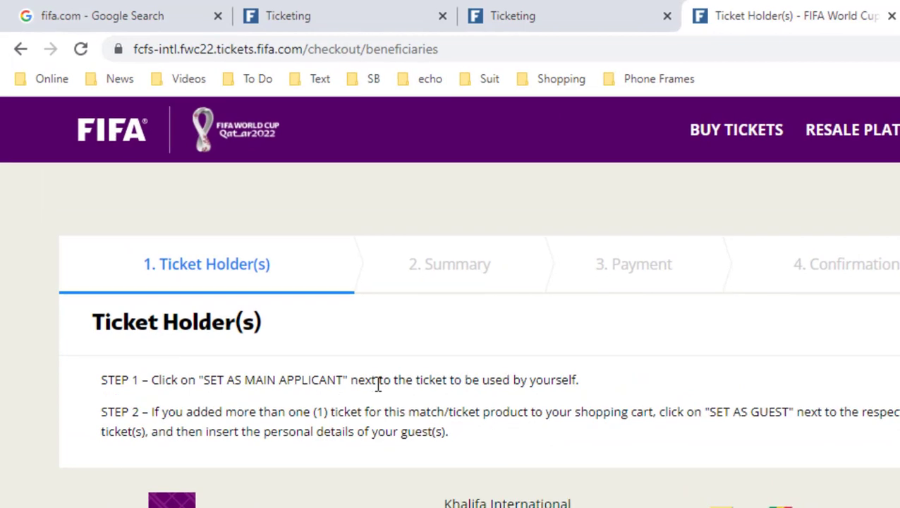
Make yourself main applicant for the Category 1 ticket and save the holder details.
scroll(342, 392, "down", 3)
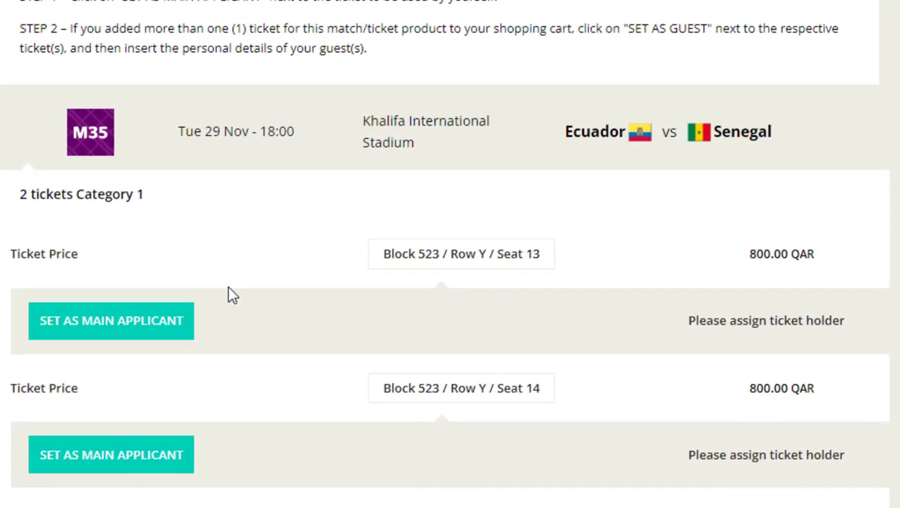
scroll(230, 289, "down", 3)
scroll(259, 348, "up", 3)
scroll(304, 333, "up", 2)
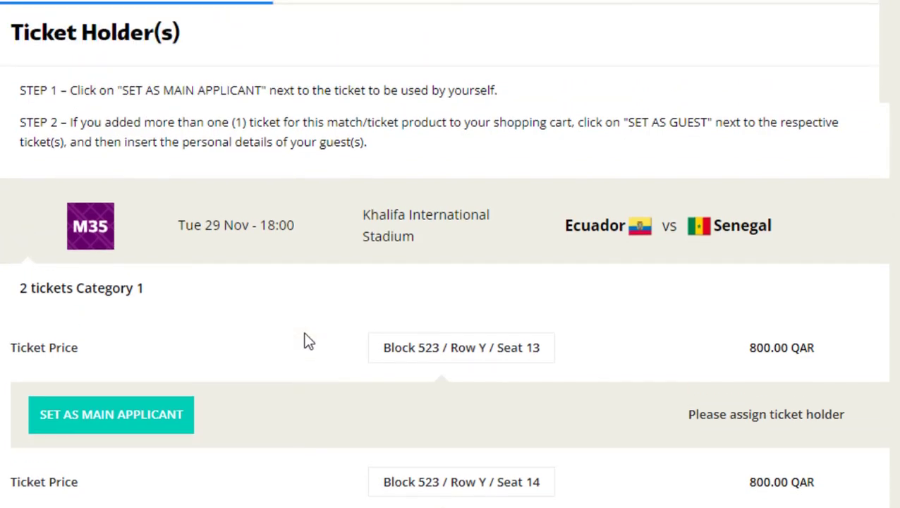
left_click(105, 420)
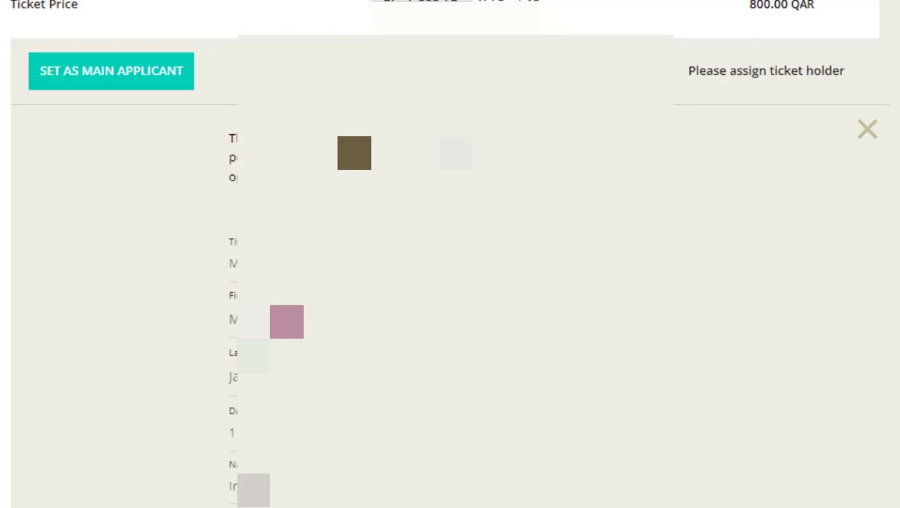
scroll(450, 254, "down", 4)
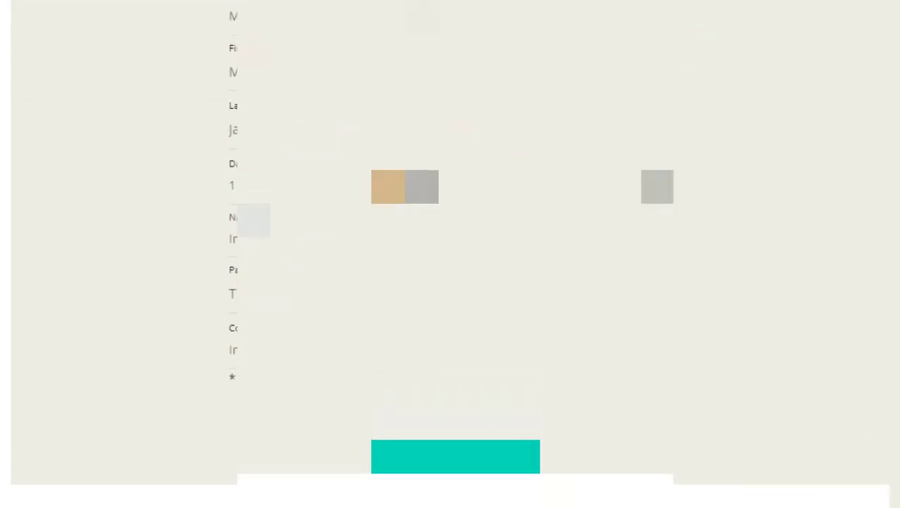
scroll(450, 254, "up", 4)
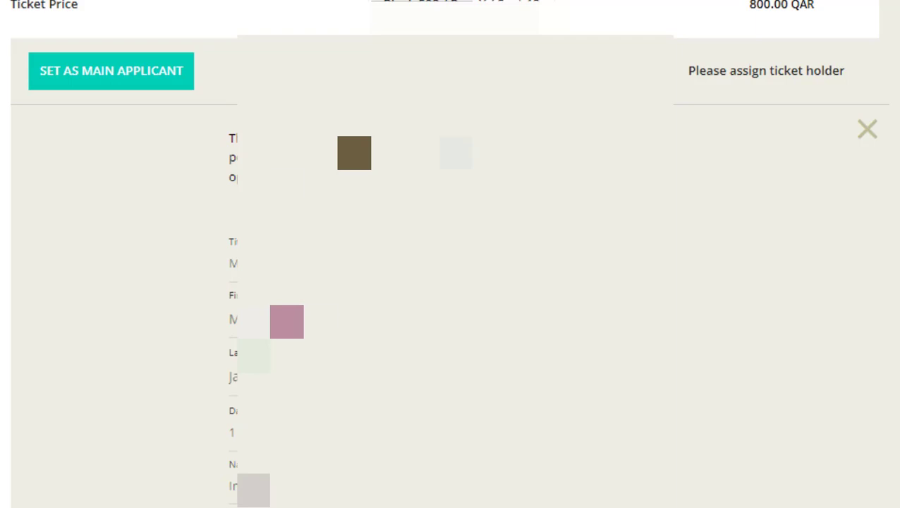
scroll(450, 254, "down", 4)
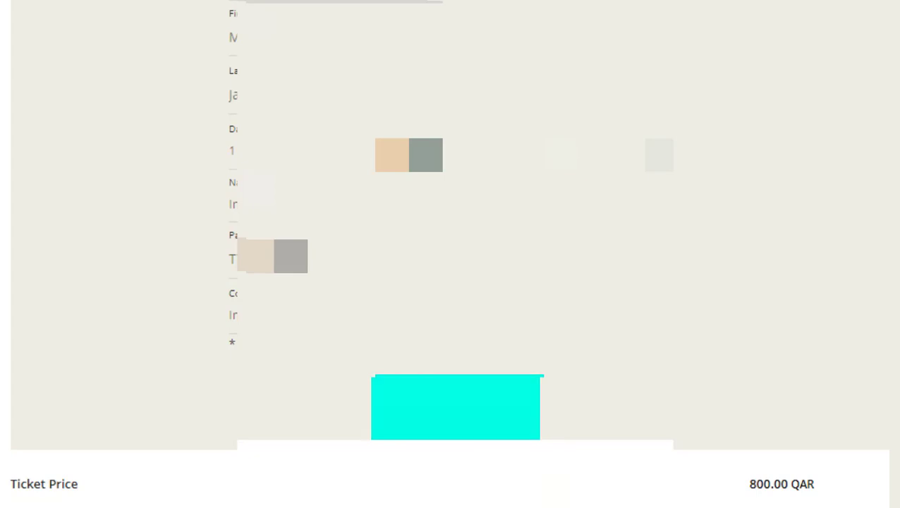
left_click(395, 423)
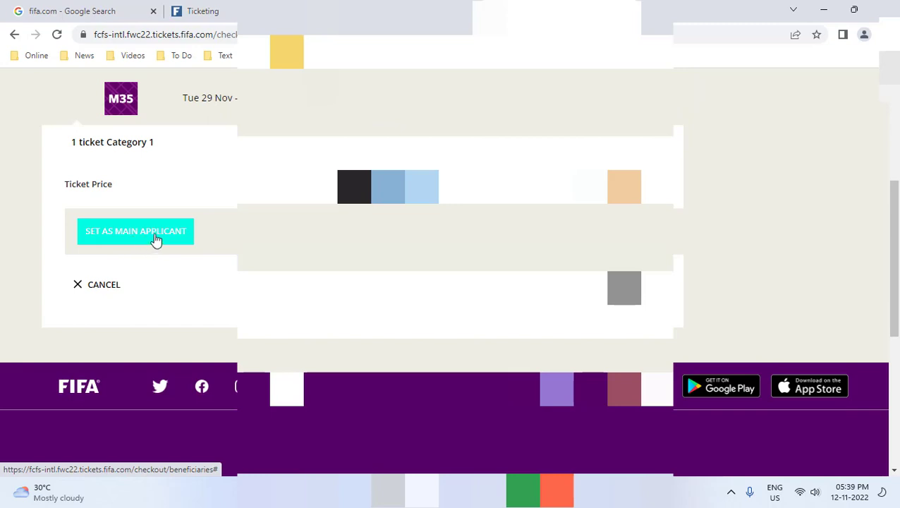
Review the main applicant details and continue to the application summary.
left_click(111, 240)
scroll(112, 242, "down", 2)
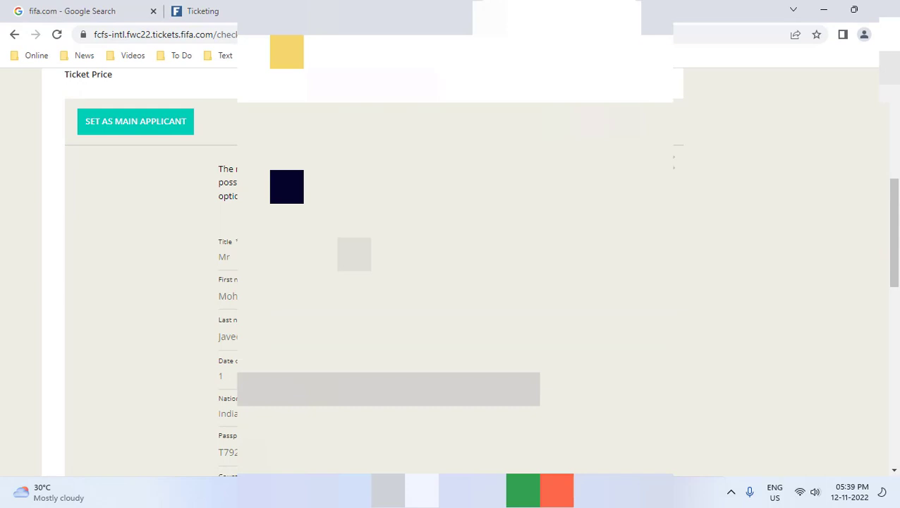
scroll(452, 282, "down", 2)
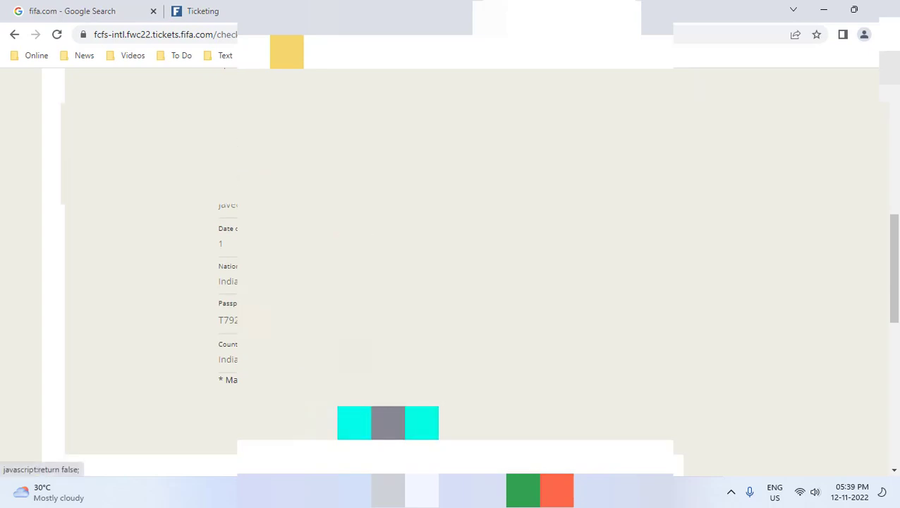
scroll(452, 283, "down", 5)
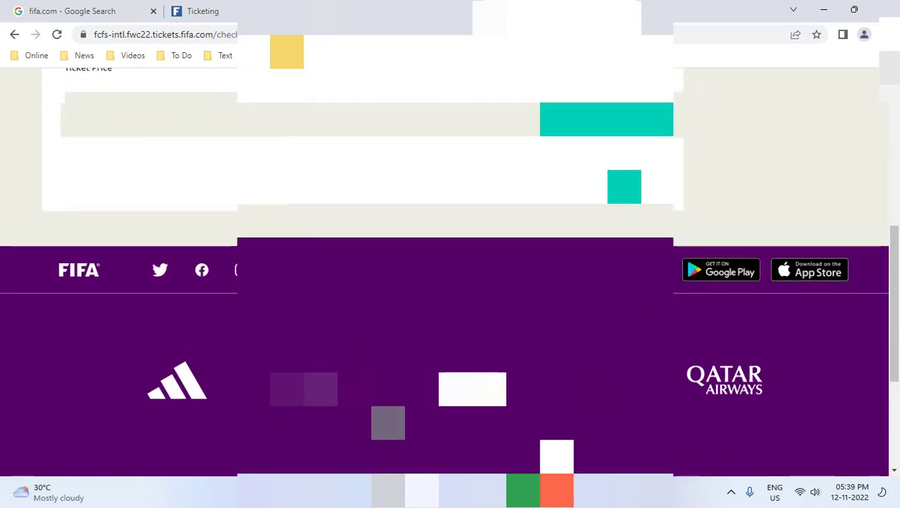
scroll(451, 282, "up", 1)
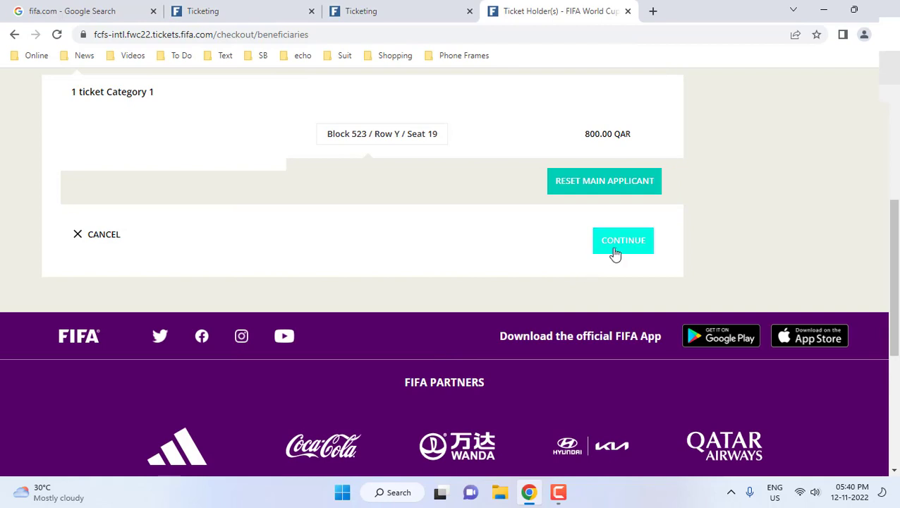
left_click(616, 253)
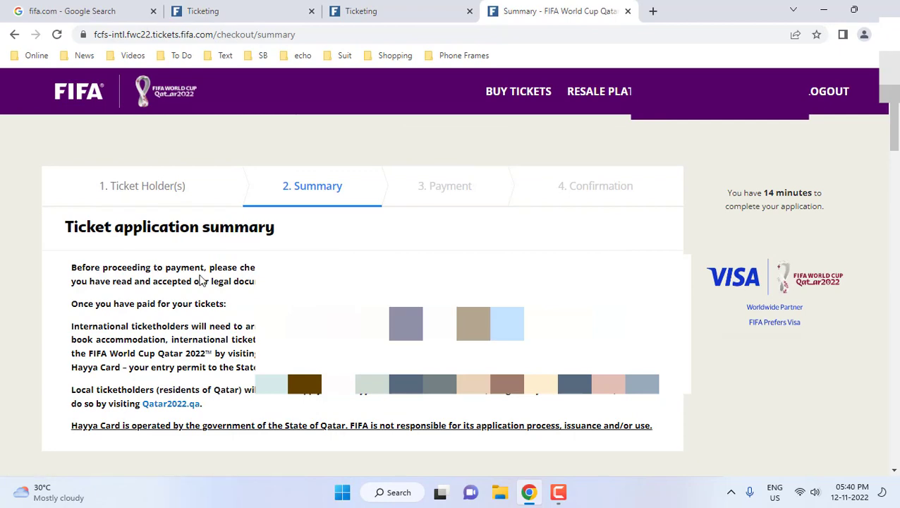
Acknowledge the updated ticketing terms and proceed to pay the 800.00 QAR application.
scroll(785, 271, "down", 10)
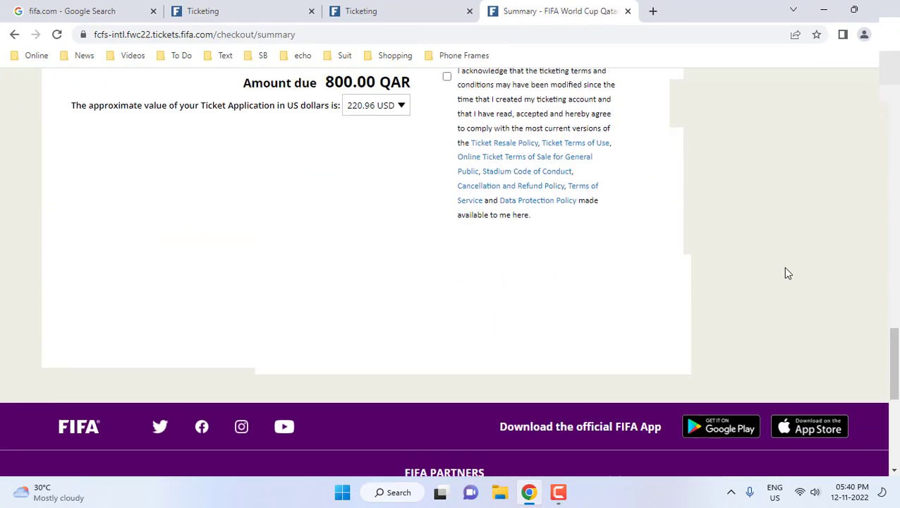
scroll(788, 273, "up", 2)
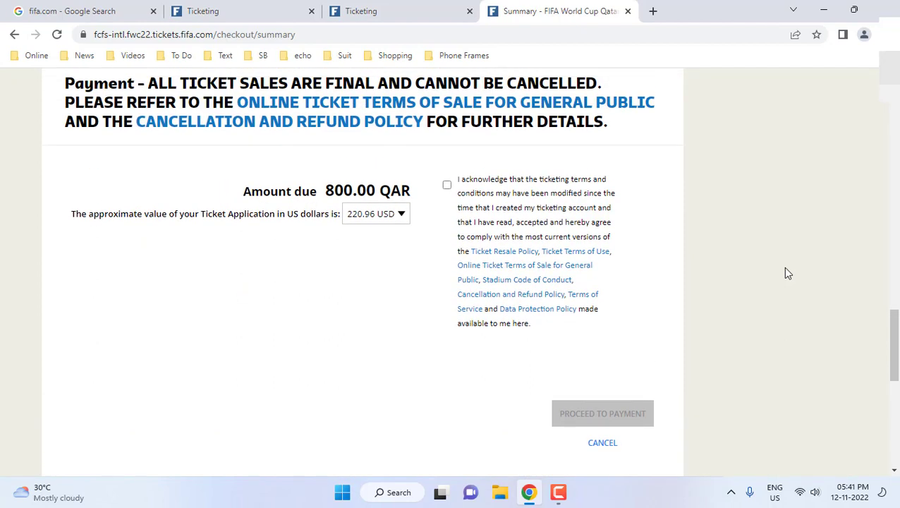
left_click(447, 187)
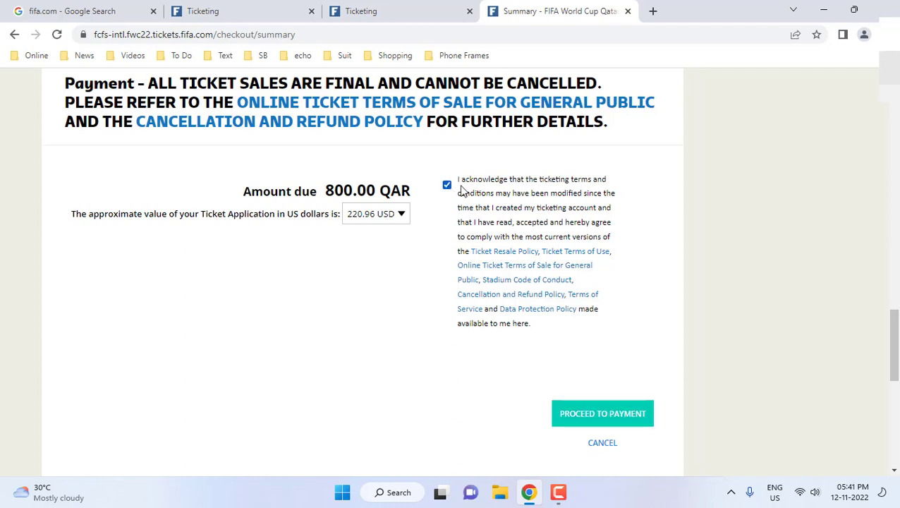
left_click(571, 416)
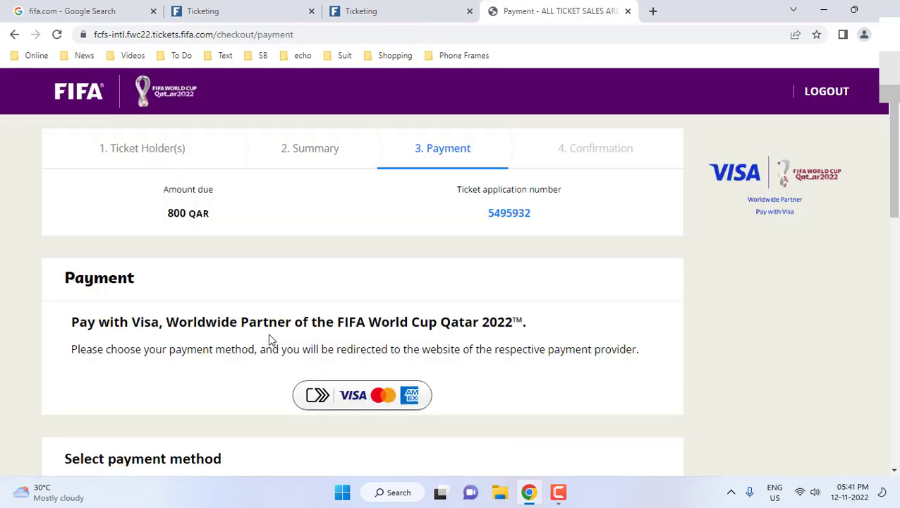
Choose Other Payment Cards and launch Visa Click to Pay for the 800 QAR payment.
scroll(270, 342, "down", 4)
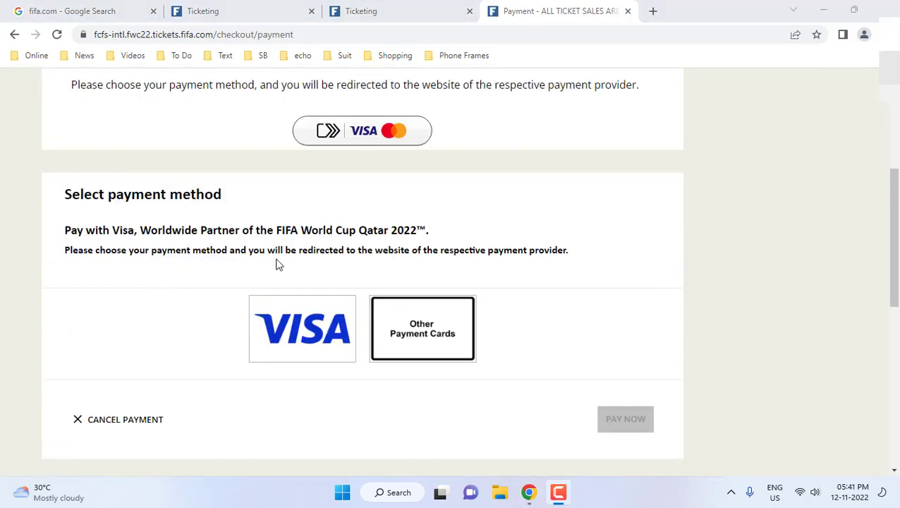
scroll(278, 264, "down", 2)
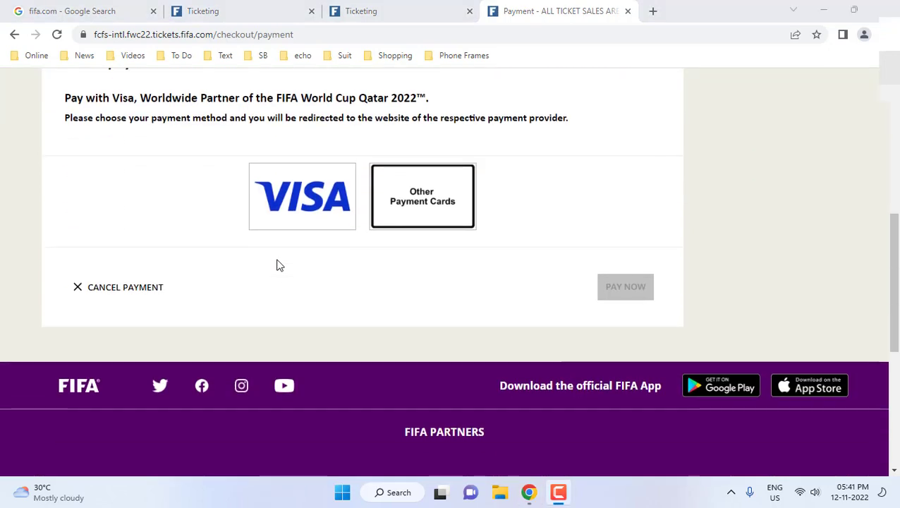
left_click(436, 209)
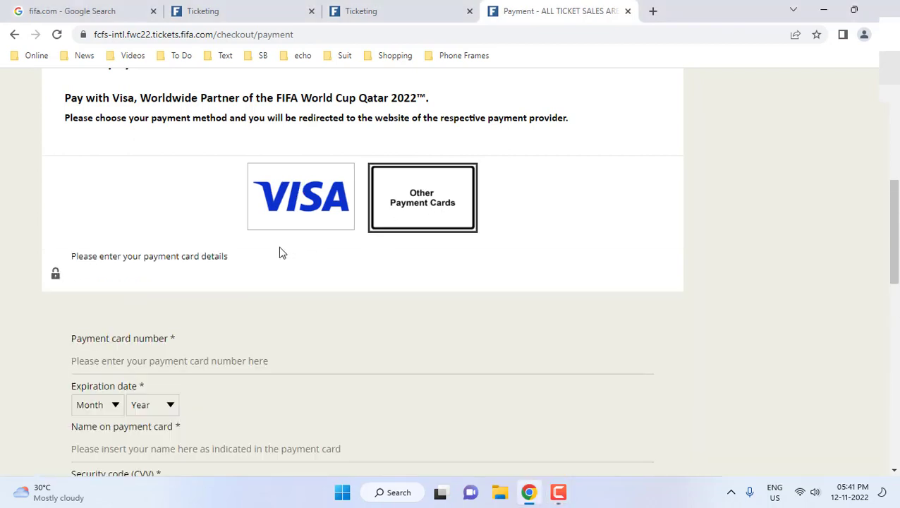
scroll(212, 283, "down", 1)
scroll(137, 317, "up", 1)
scroll(137, 350, "up", 1)
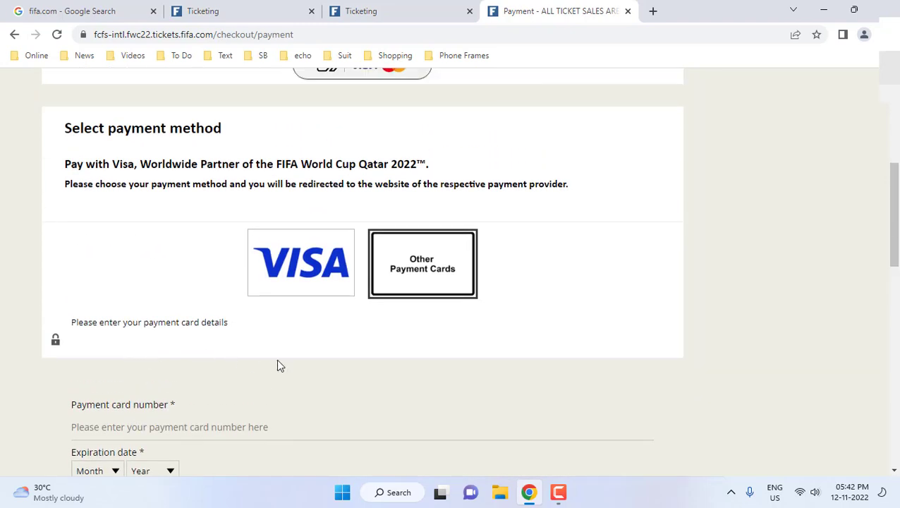
scroll(278, 366, "up", 2)
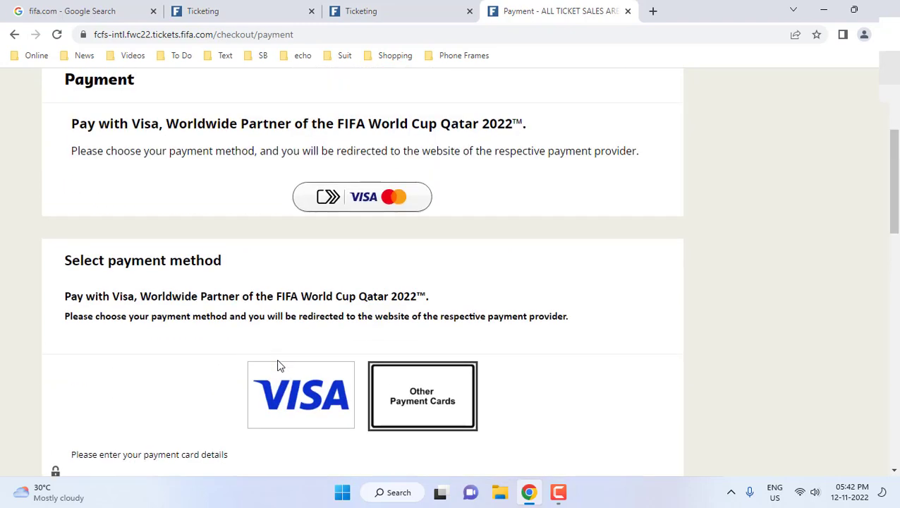
left_click(361, 201)
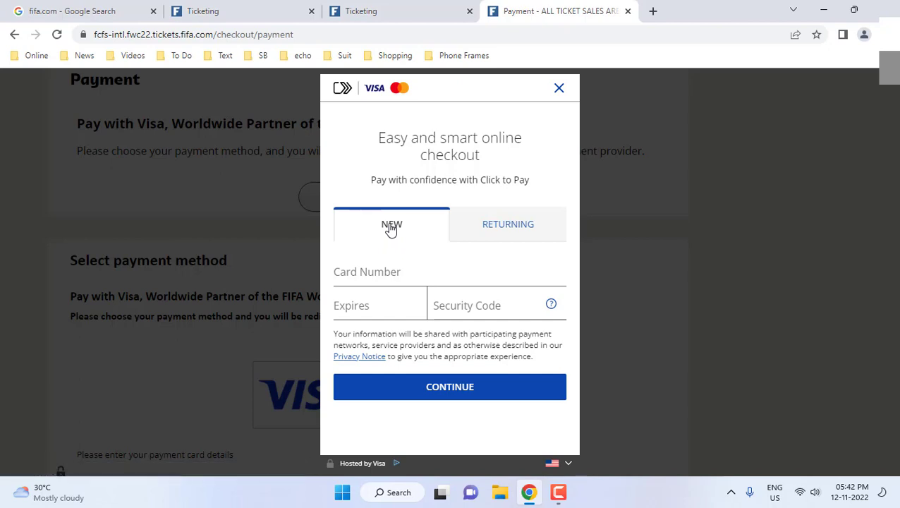
Fill in the debit card number and expiry, then finish Visa Click to Pay setup to submit payment.
left_click(378, 307)
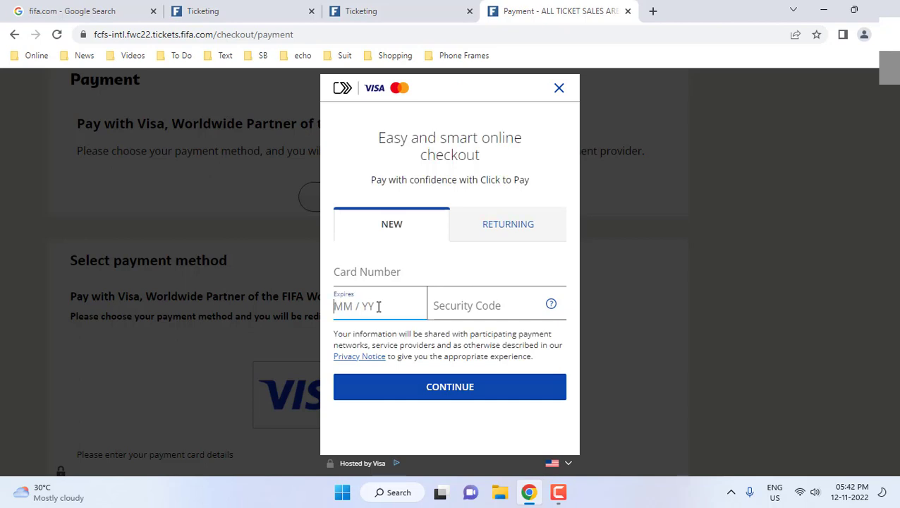
left_click(382, 267)
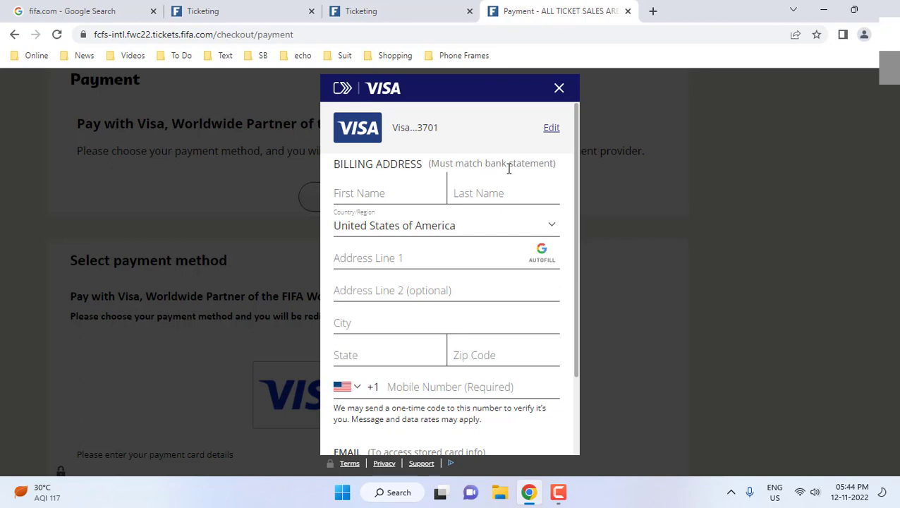
scroll(453, 237, "down", 2)
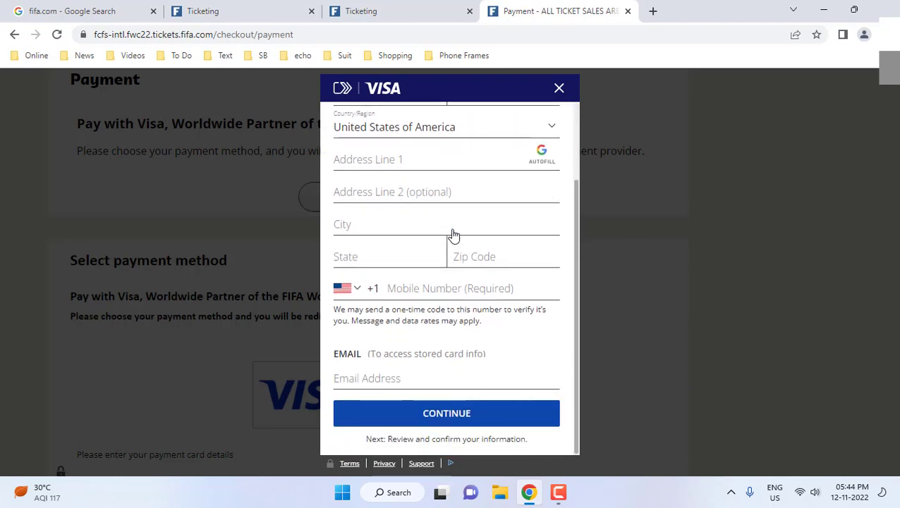
scroll(453, 235, "up", 2)
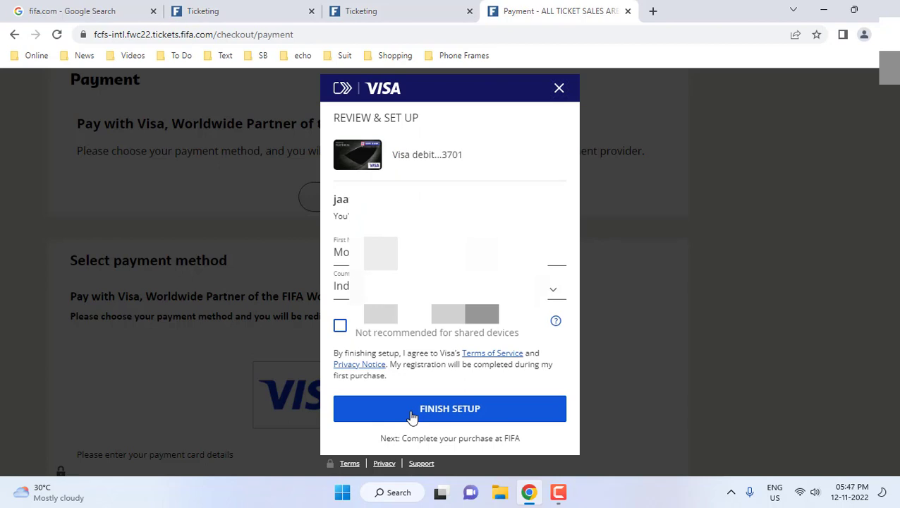
left_click(444, 417)
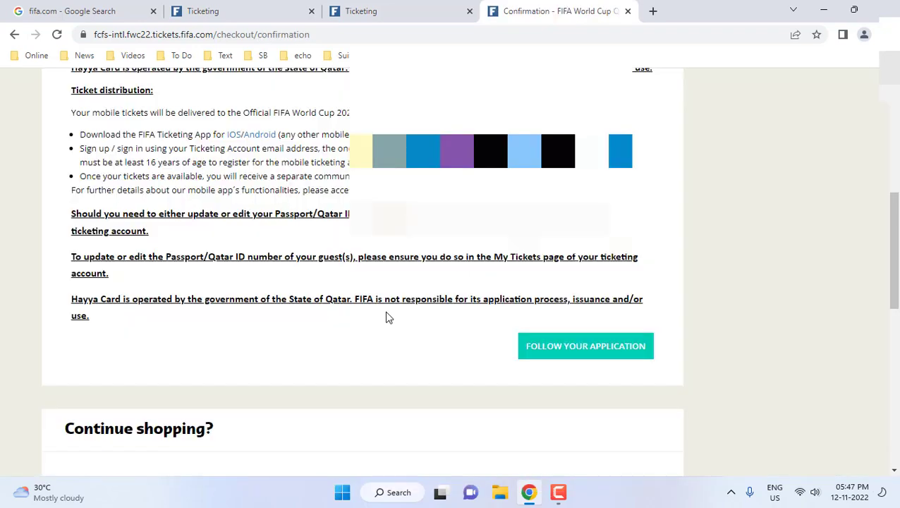
Follow the Ecuador vs Senegal application to its File details: one Category 1 ticket, 800.00 QAR.
scroll(386, 317, "down", 2)
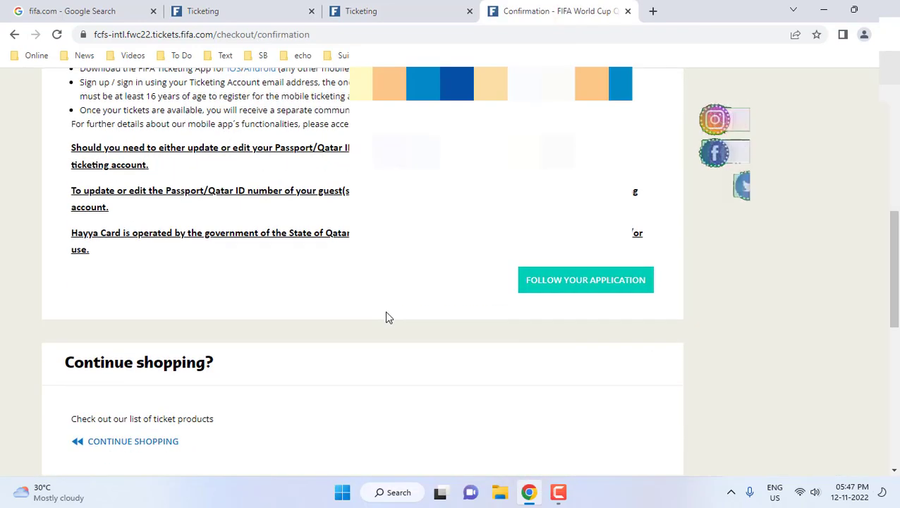
scroll(385, 317, "down", 3)
scroll(386, 317, "up", 3)
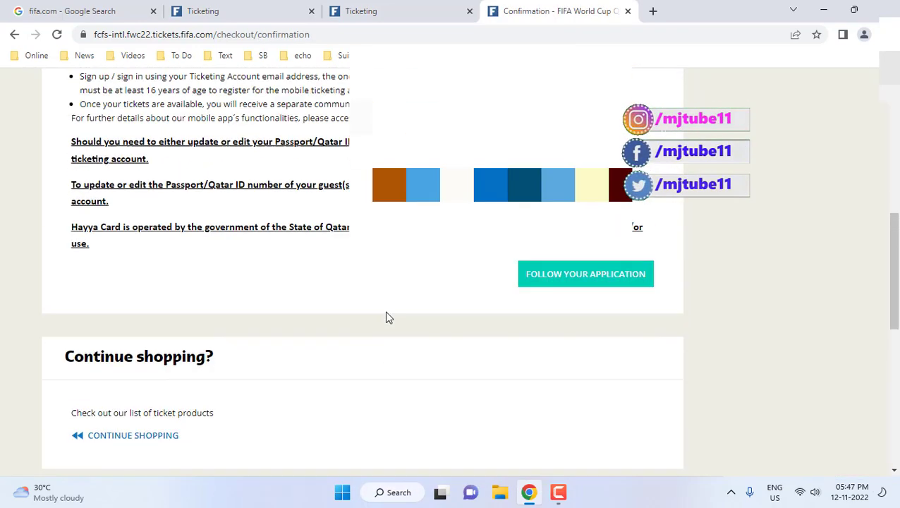
scroll(386, 317, "up", 3)
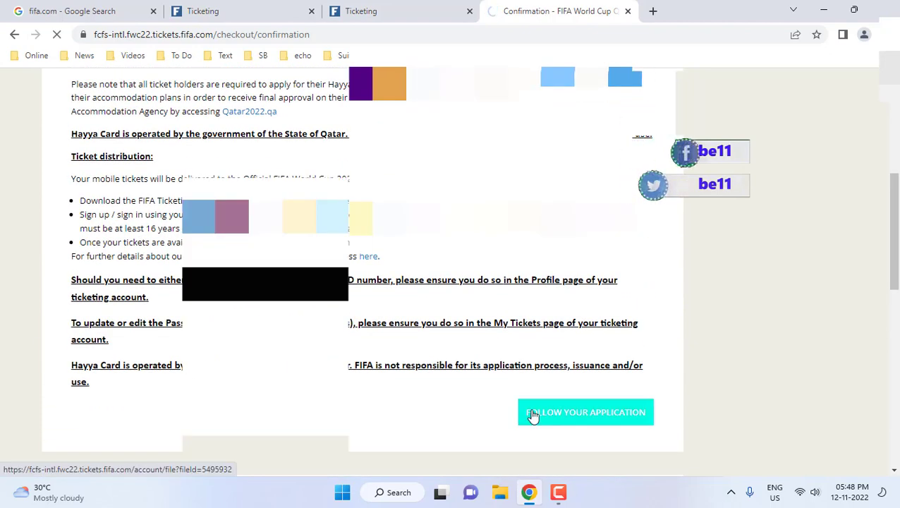
left_click(533, 412)
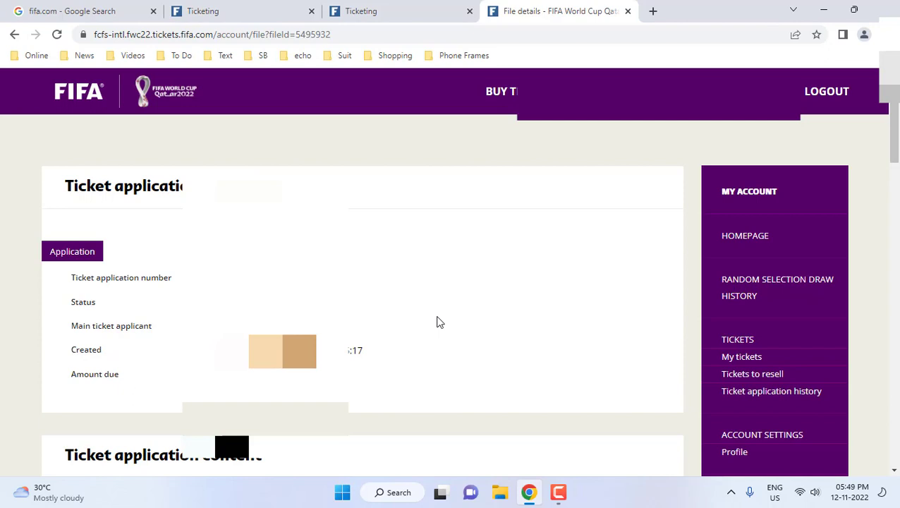
scroll(437, 323, "down", 1)
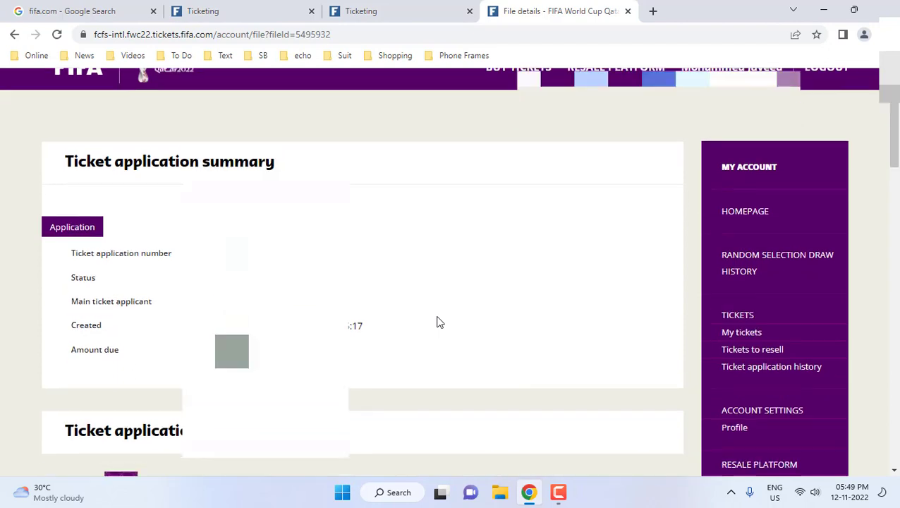
scroll(437, 322, "down", 1)
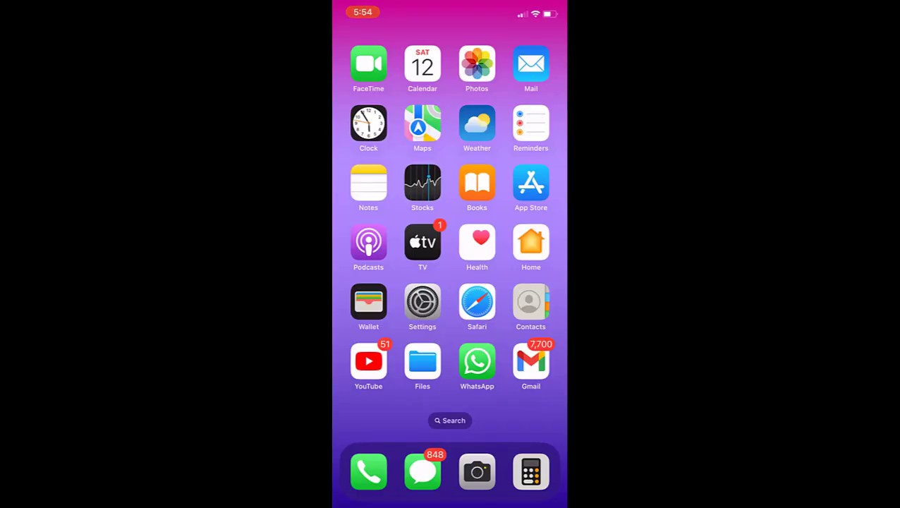
Search the App Store for 'fifa', install FIFA World Cup 2022™ Tickets, and launch it.
left_click(530, 182)
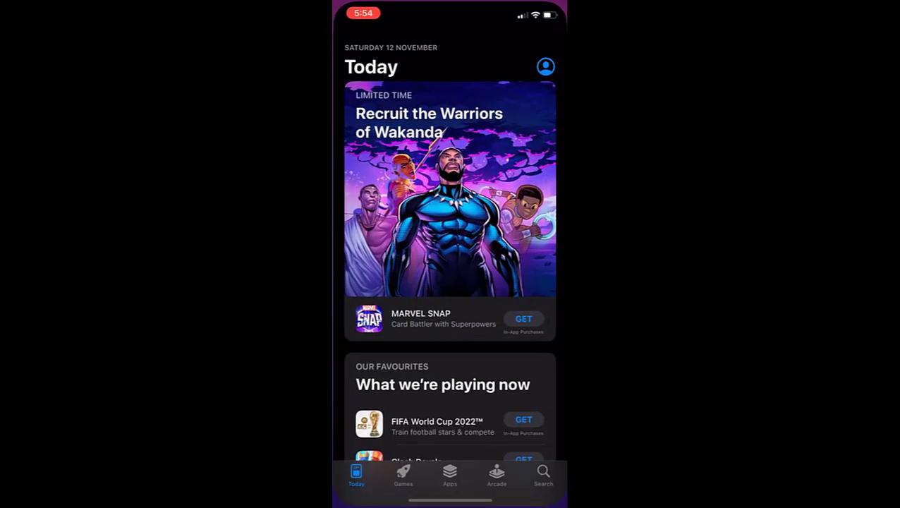
left_click(543, 476)
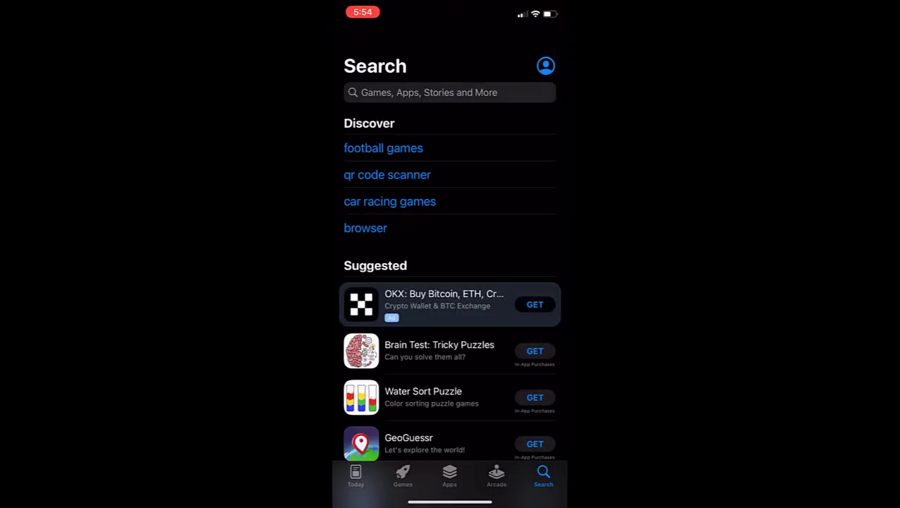
left_click(449, 91)
type("fifa")
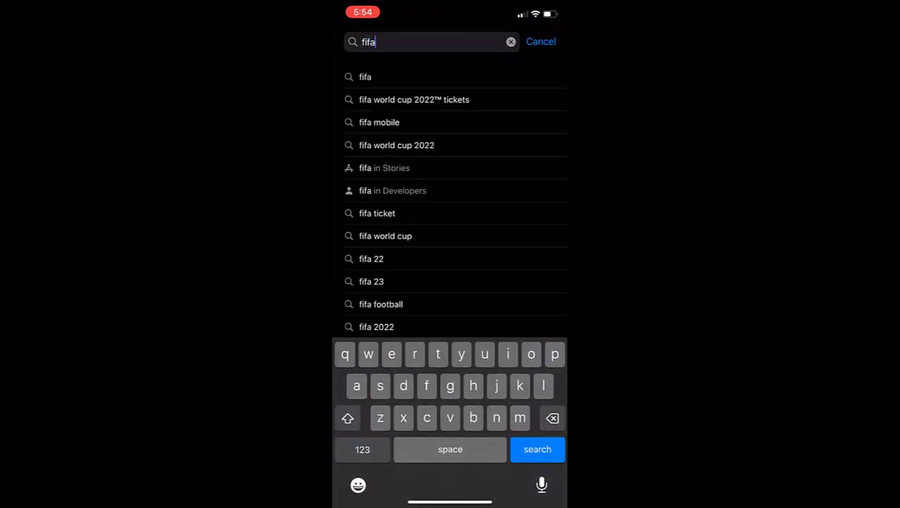
left_click(415, 99)
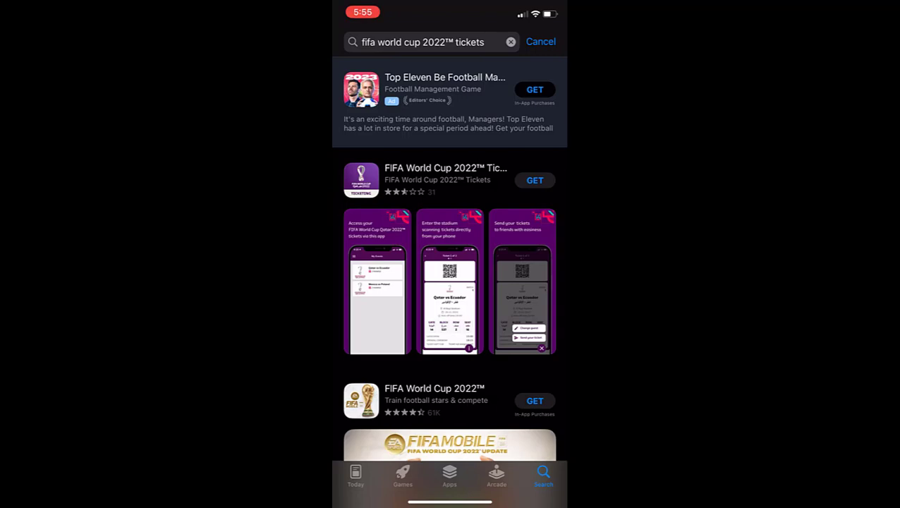
left_click(535, 180)
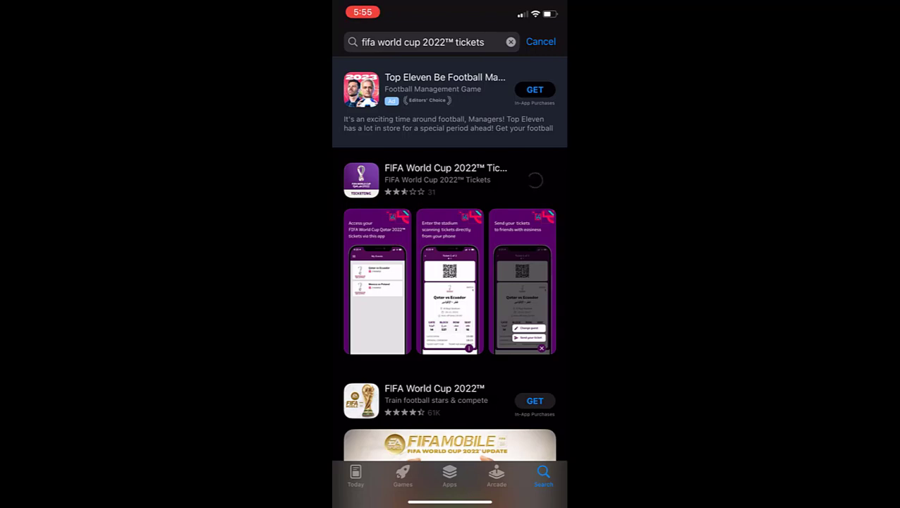
left_click_drag(450, 502, 449, 317)
left_click(476, 361)
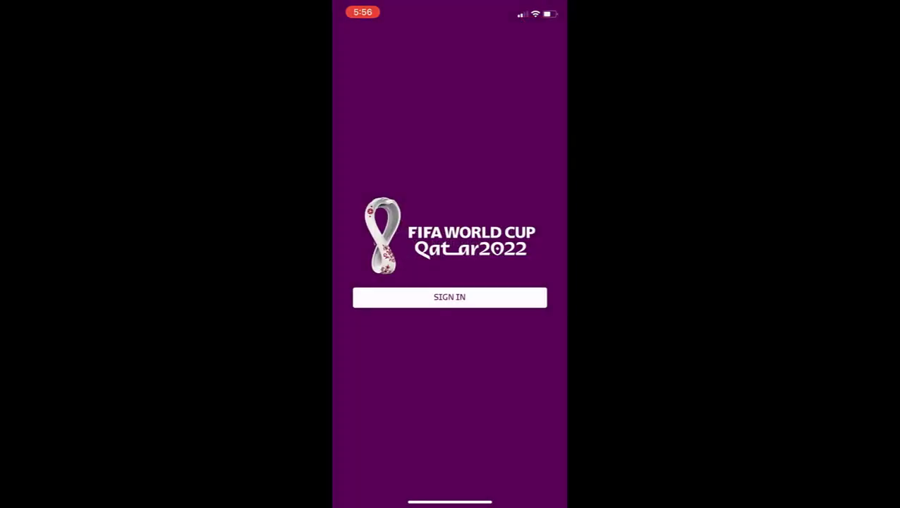
Sign in to the tickets app using the saved email and password.
left_click(449, 297)
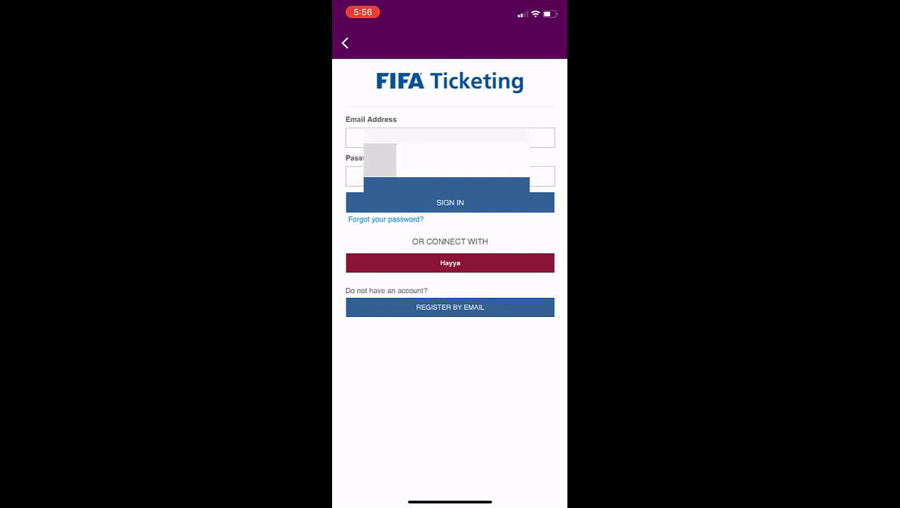
left_click(450, 138)
left_click(458, 409)
left_click(450, 203)
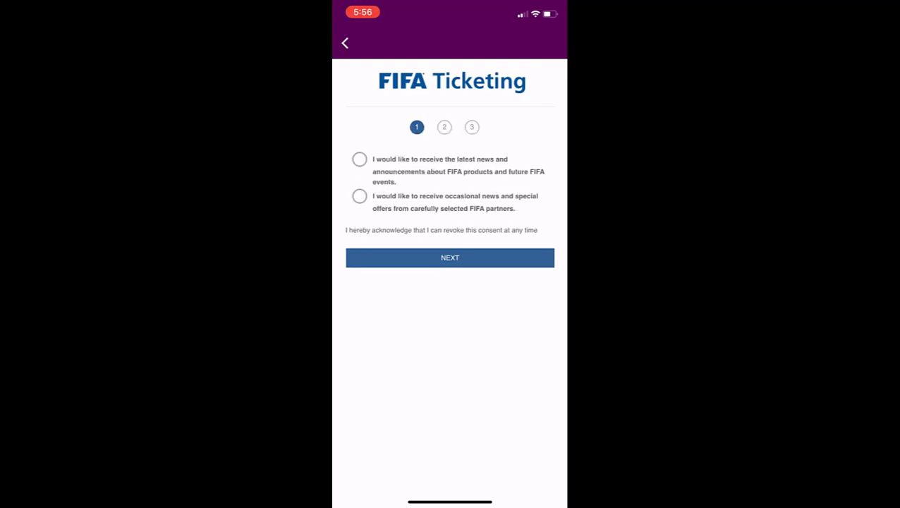
Skip marketing consent and accept the Ticket Terms of Use and Stadium Code.
left_click(449, 258)
scroll(449, 318, "down", 15)
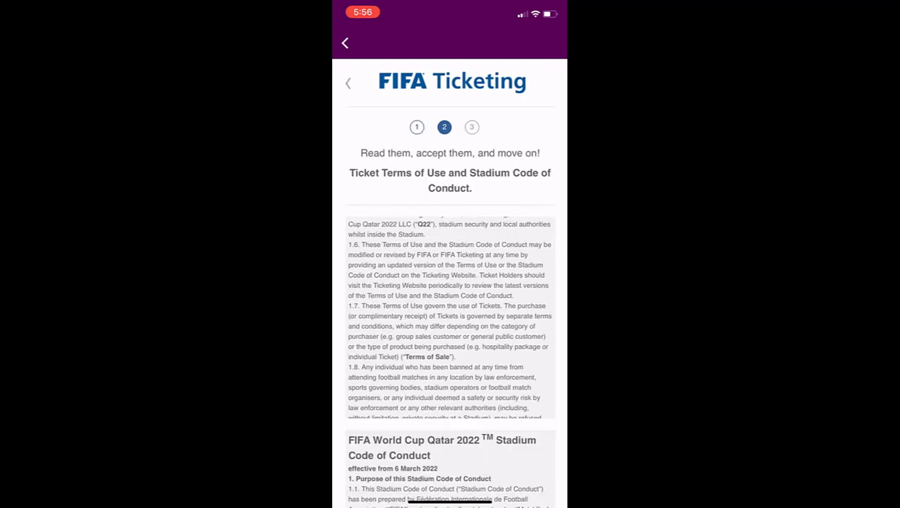
scroll(449, 466, "down", 5)
scroll(450, 317, "down", 15)
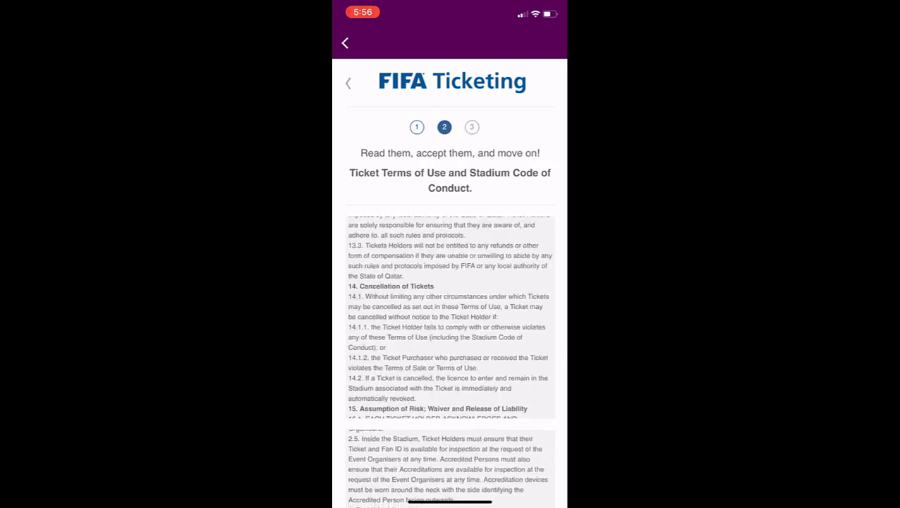
scroll(449, 465, "down", 5)
scroll(449, 282, "down", 5)
left_click(359, 405)
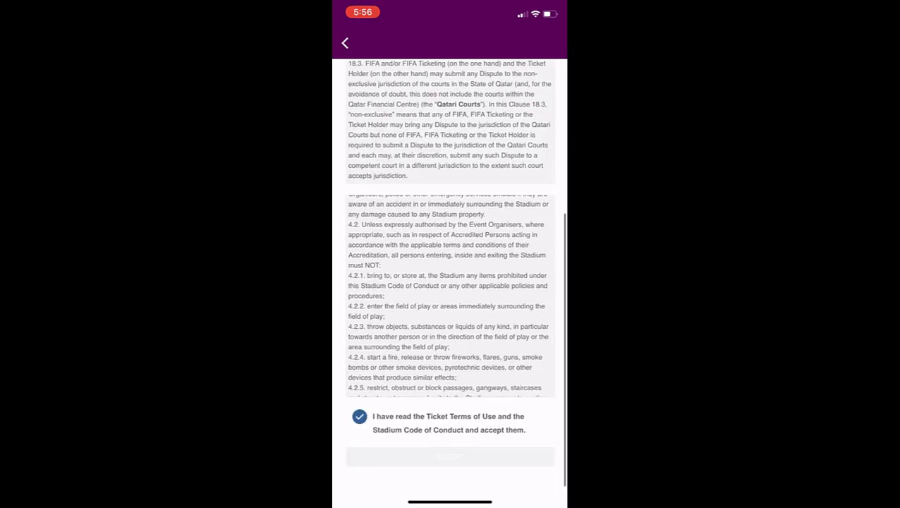
left_click(450, 446)
left_click(450, 453)
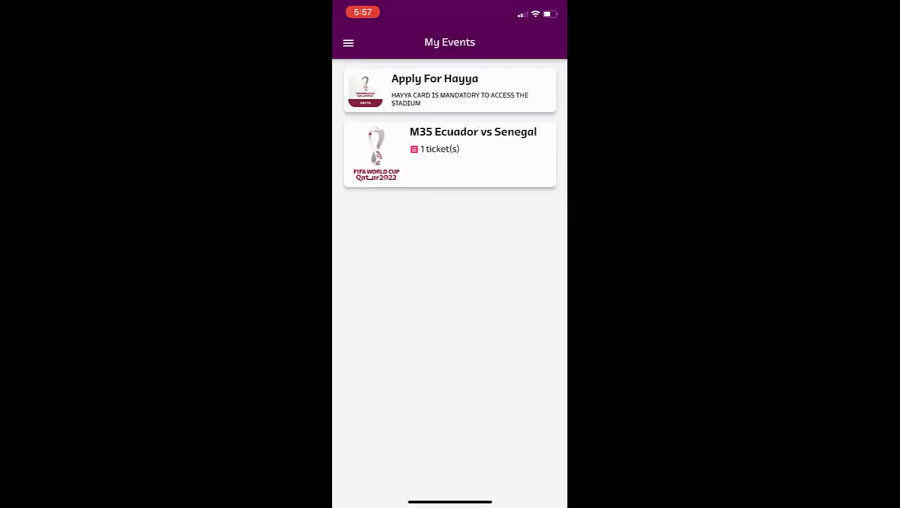
left_click(449, 154)
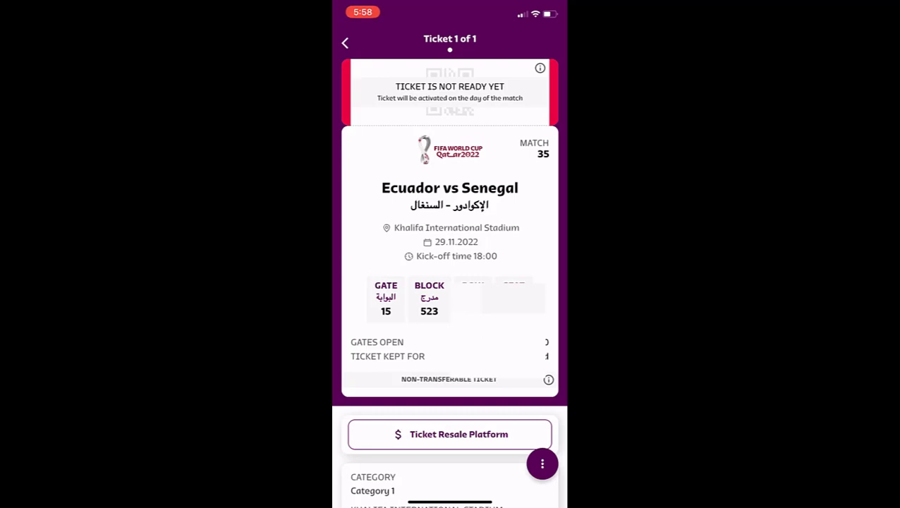
scroll(449, 283, "down", 1)
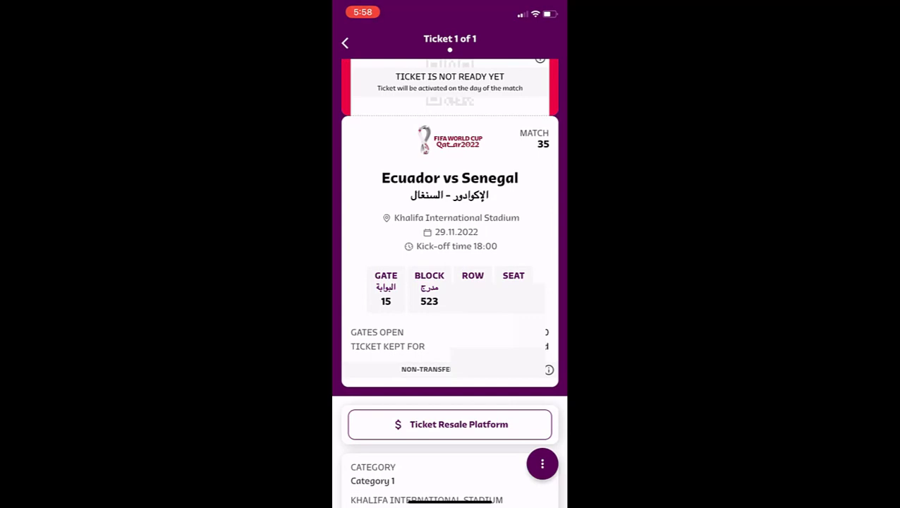
scroll(449, 282, "down", 2)
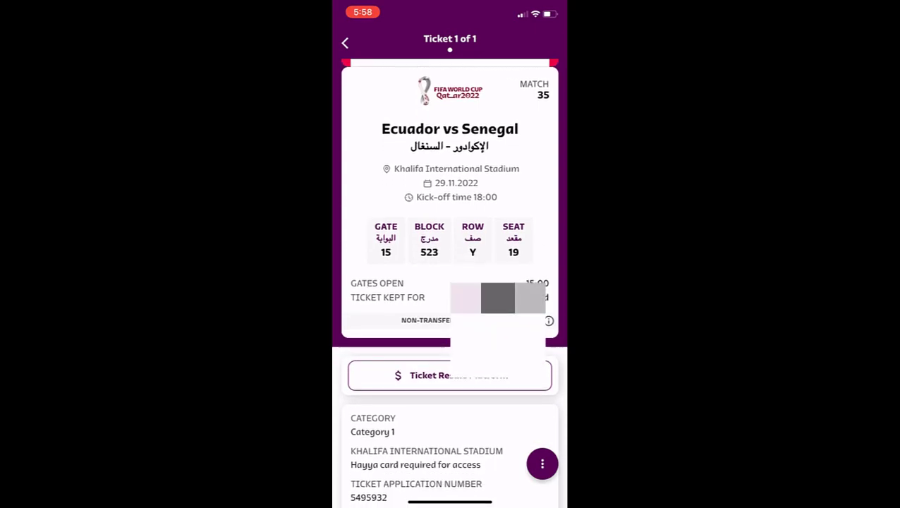
left_click(345, 43)
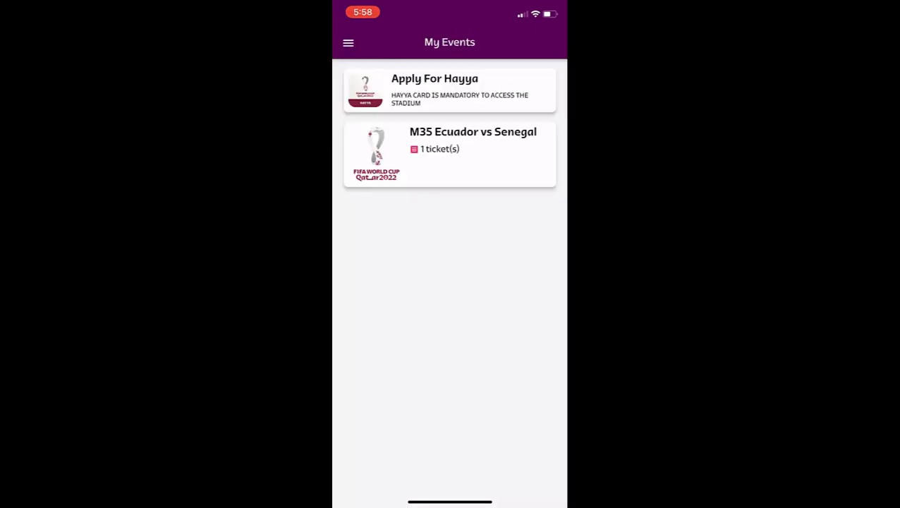